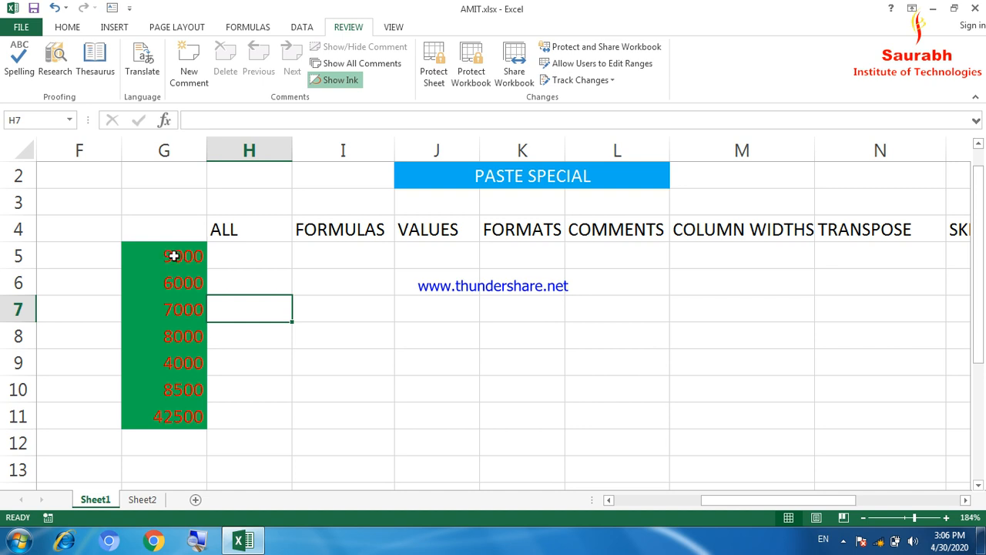
Copy the range G5:G11 and paste it with Paste Special's All option starting at H5.
{"action": "left_click_drag", "start_coordinate": [170, 255], "coordinate": [172, 402]}
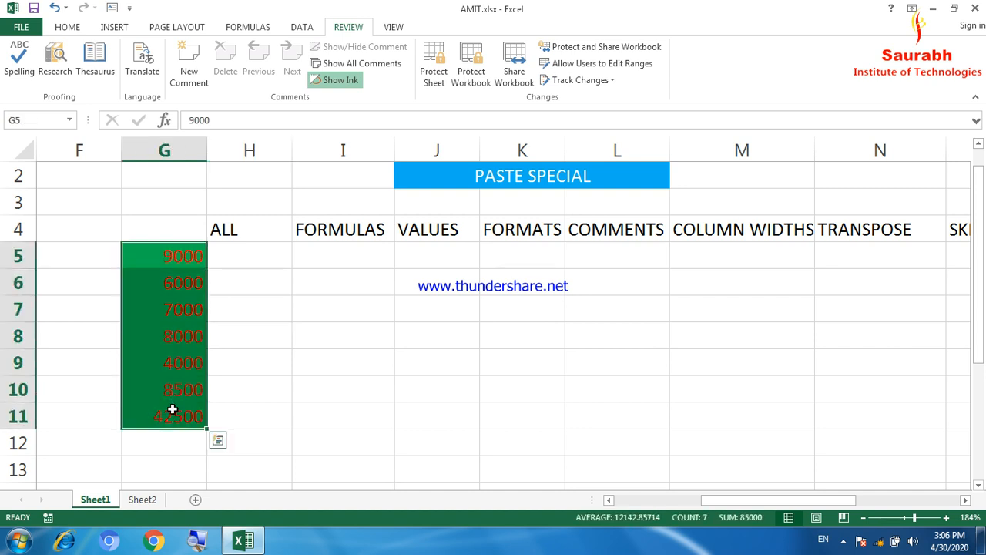
{"action": "key", "text": "ctrl+c"}
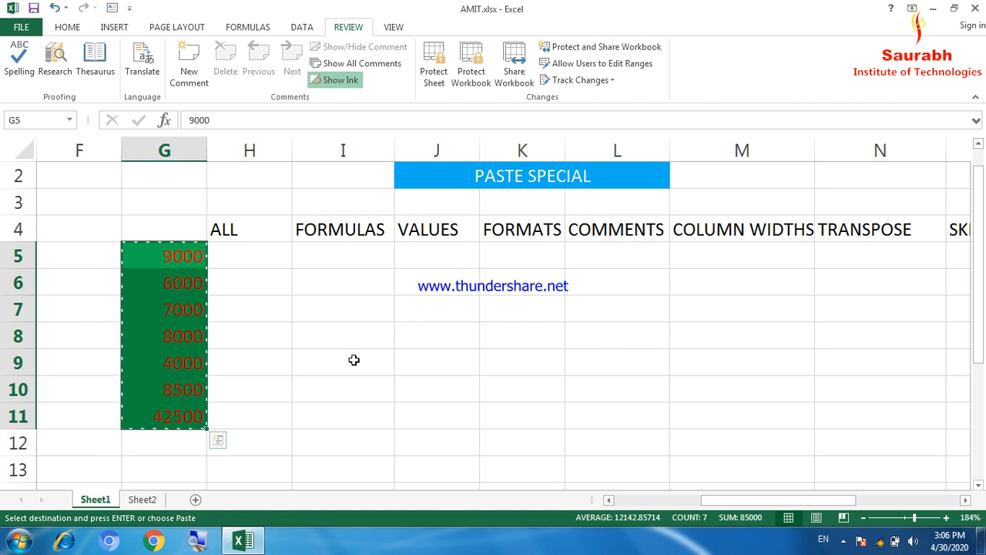
{"action": "left_click", "coordinate": [256, 264]}
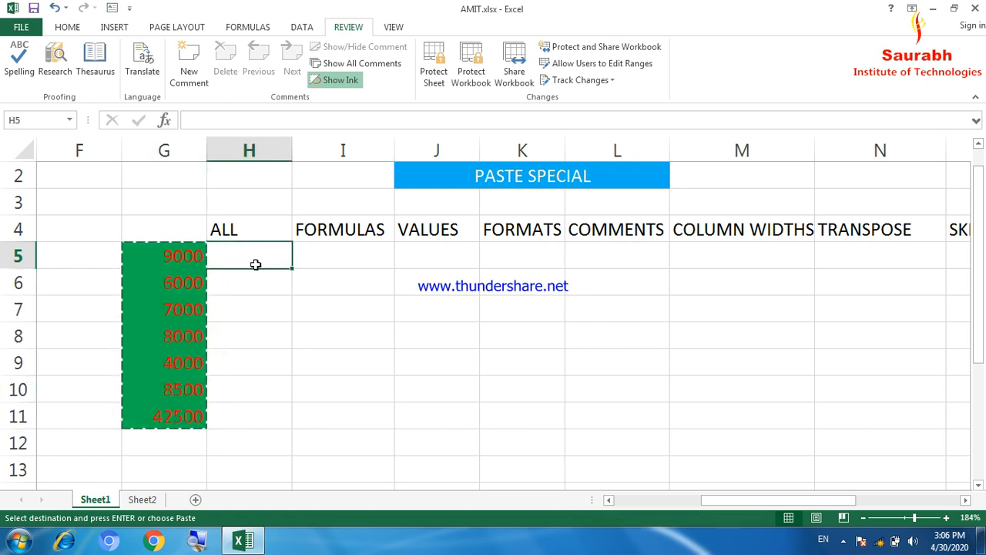
{"action": "left_click", "coordinate": [71, 29]}
{"action": "left_click", "coordinate": [20, 74]}
{"action": "left_click", "coordinate": [45, 239]}
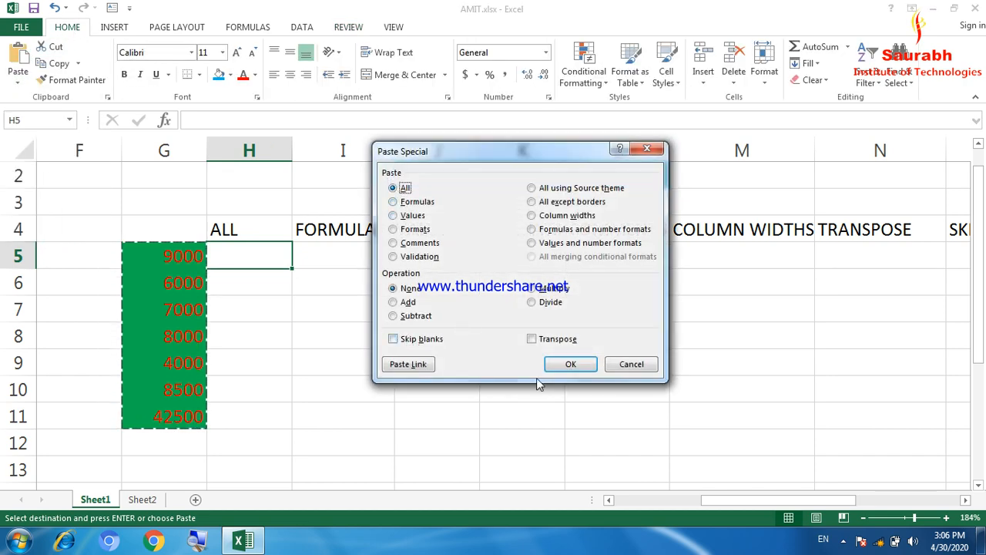
{"action": "left_click", "coordinate": [570, 364]}
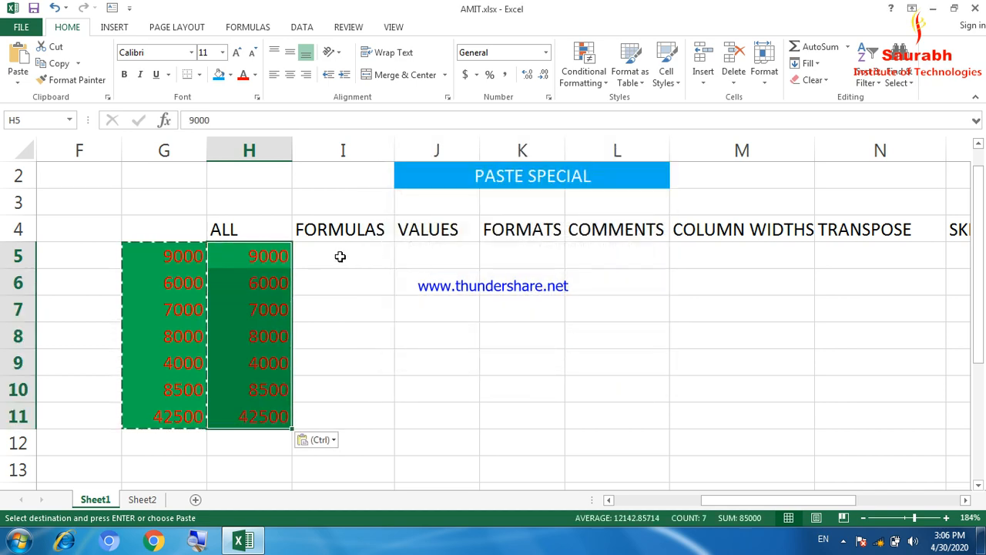
Paste only the formulas of the copied range starting at I5, and inspect the formula in I11.
{"action": "left_click", "coordinate": [341, 256]}
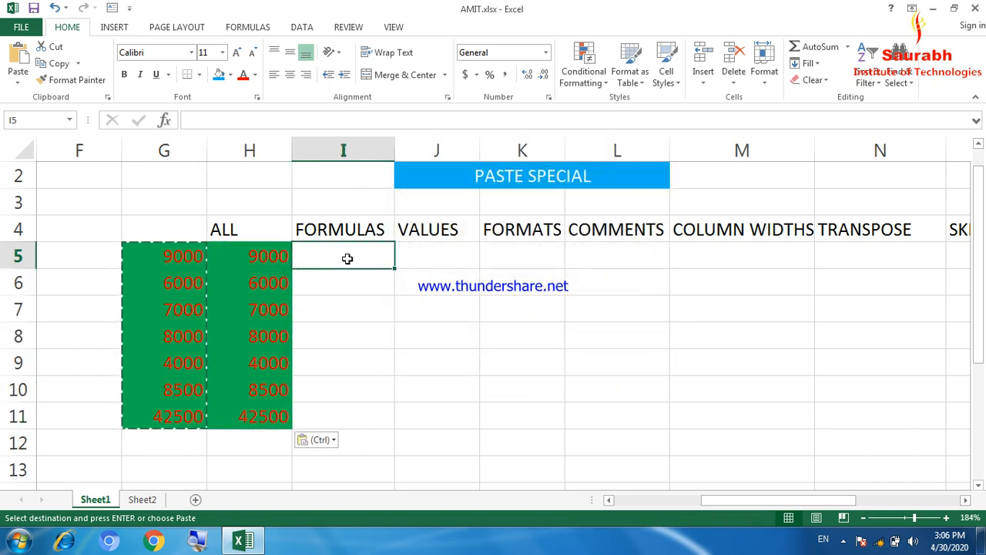
{"action": "left_click", "coordinate": [18, 74]}
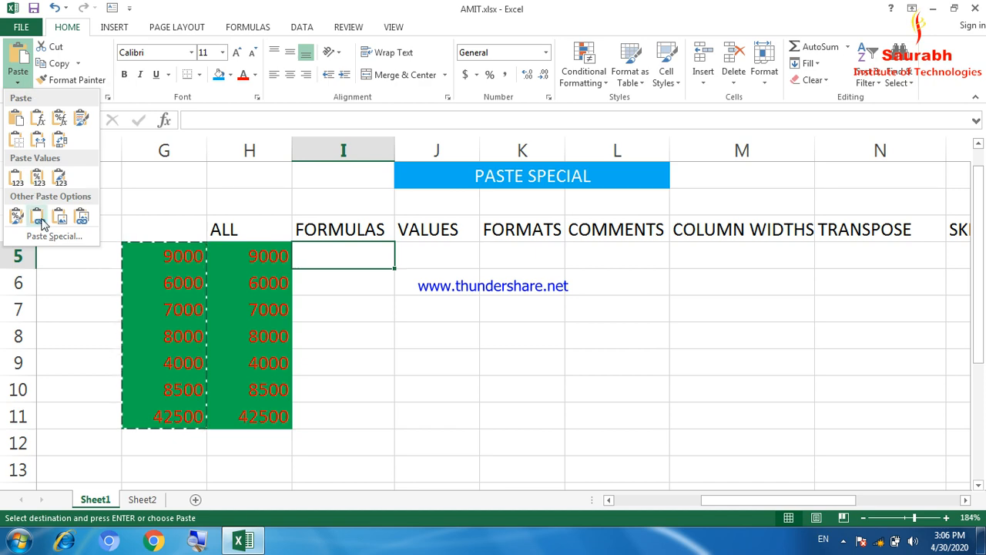
{"action": "left_click", "coordinate": [51, 236]}
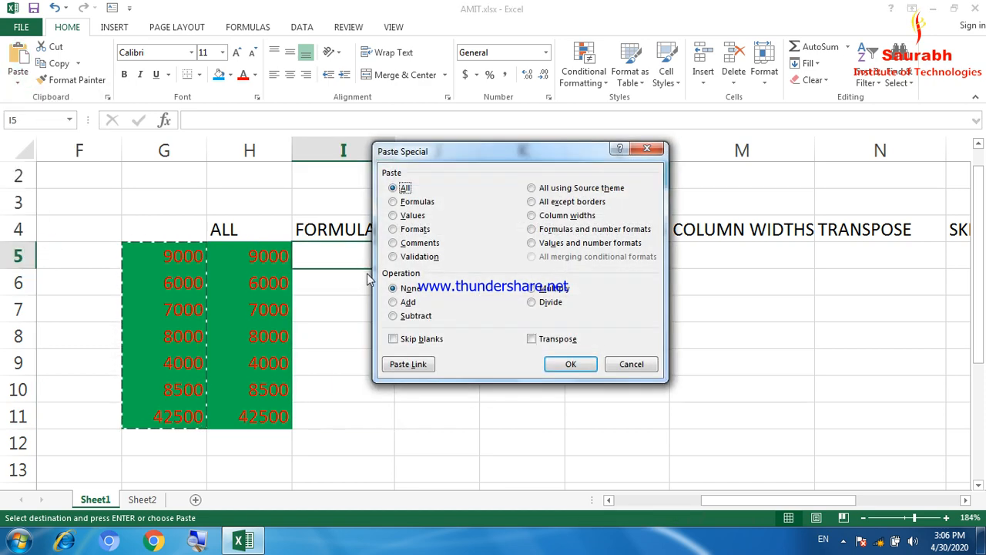
{"action": "left_click", "coordinate": [402, 202]}
{"action": "left_click", "coordinate": [571, 365]}
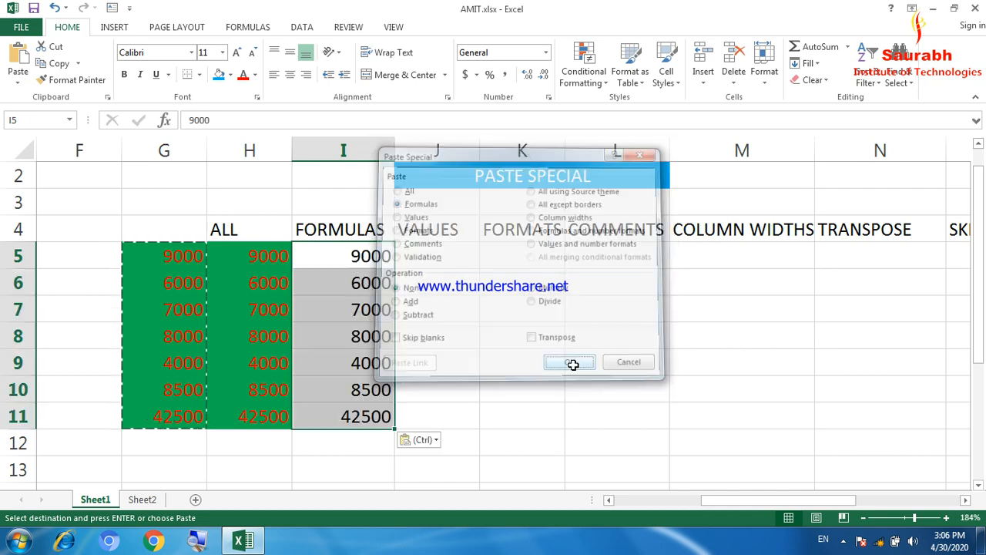
{"action": "left_click", "coordinate": [373, 423]}
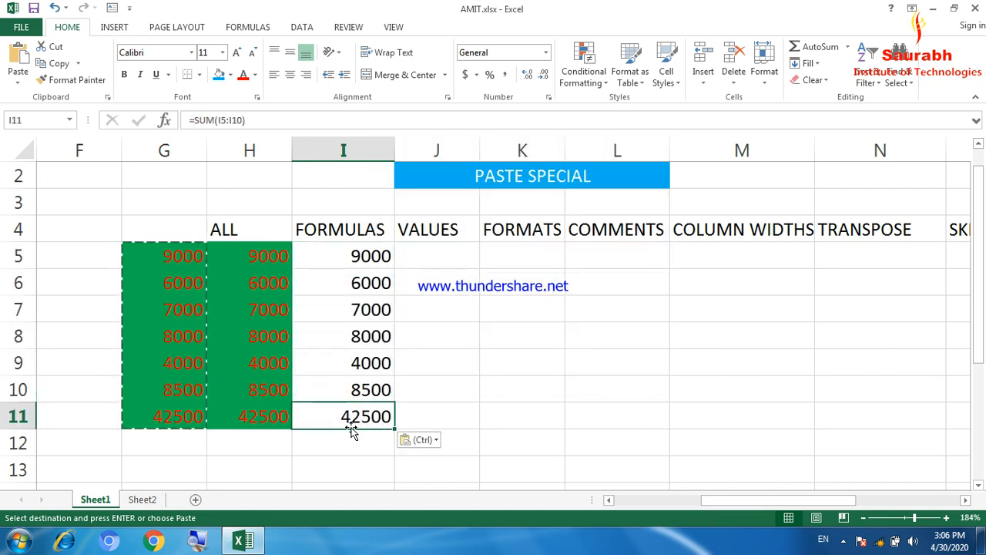
{"action": "double_click", "coordinate": [353, 425]}
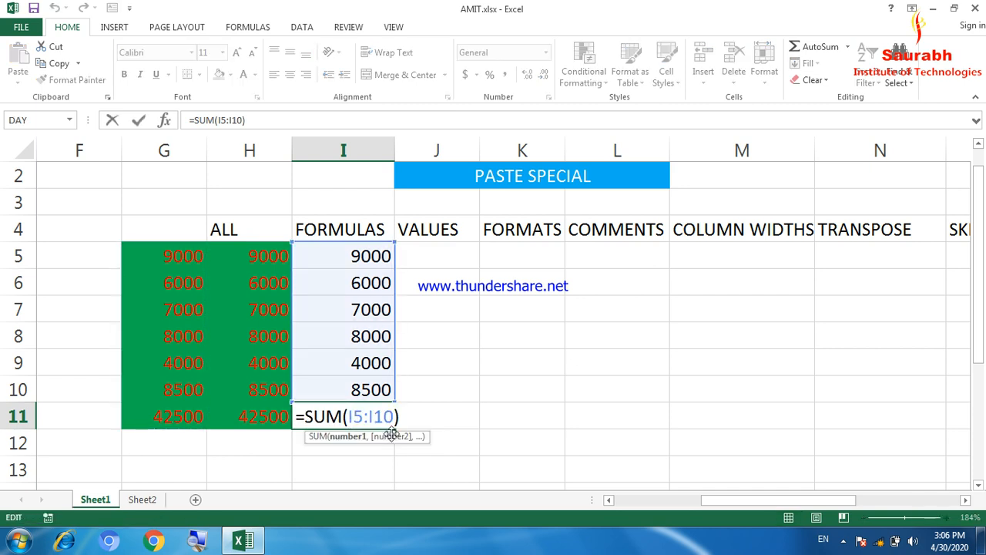
{"action": "key", "text": "Return"}
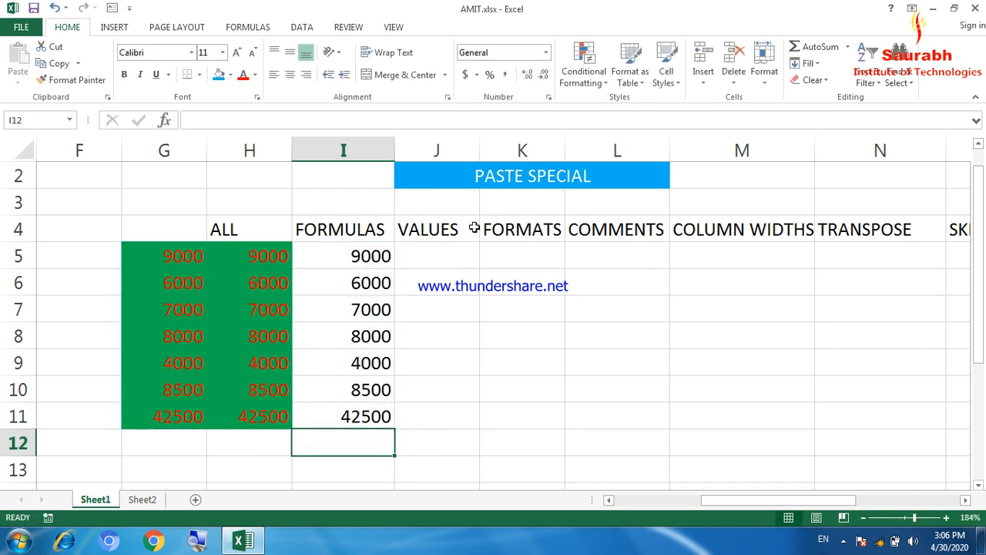
Copy G5:G11 and use Paste Special to paste only the values starting at J5.
{"action": "left_click", "coordinate": [451, 254]}
{"action": "left_click_drag", "start_coordinate": [177, 253], "coordinate": [157, 411]}
{"action": "key", "text": "ctrl+c"}
{"action": "left_click", "coordinate": [444, 256]}
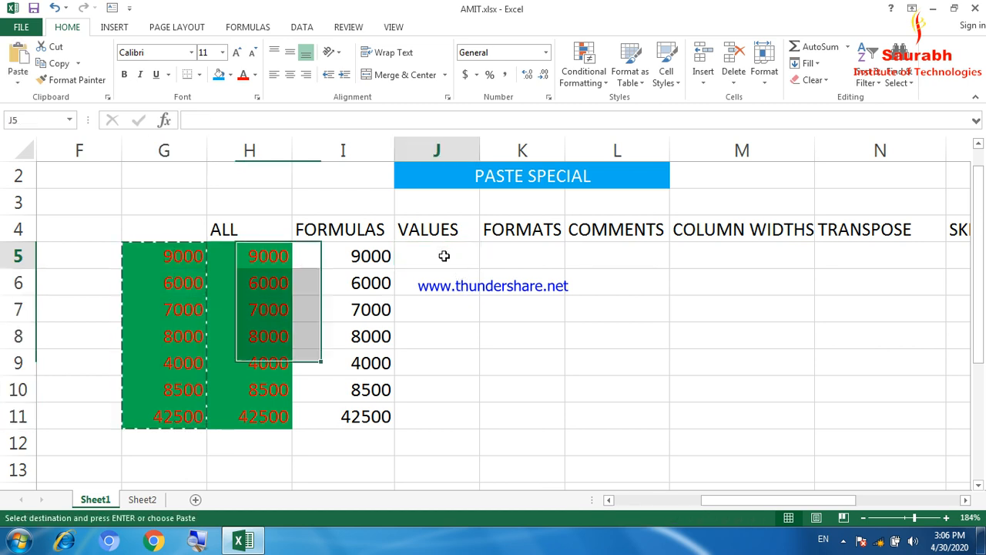
{"action": "left_click", "coordinate": [18, 81]}
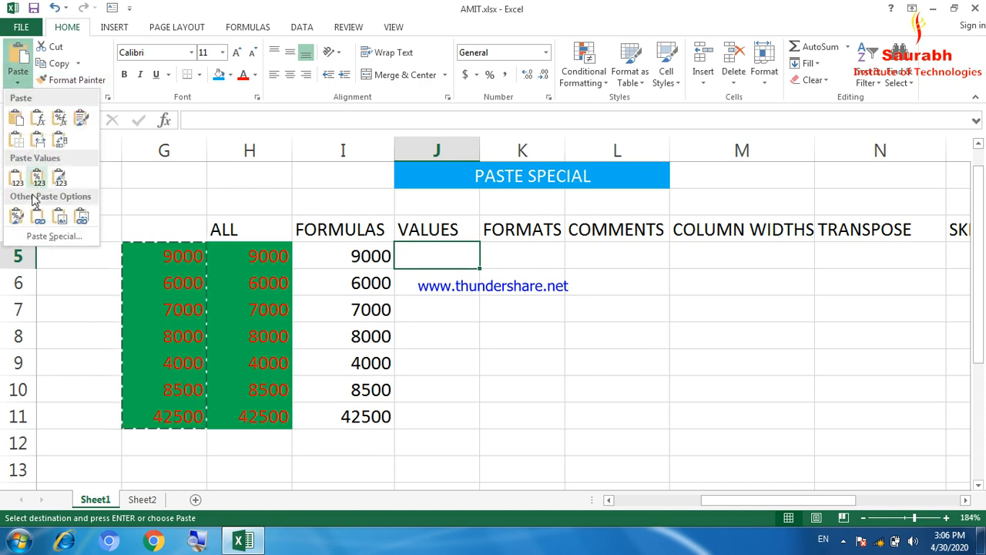
{"action": "left_click", "coordinate": [48, 235]}
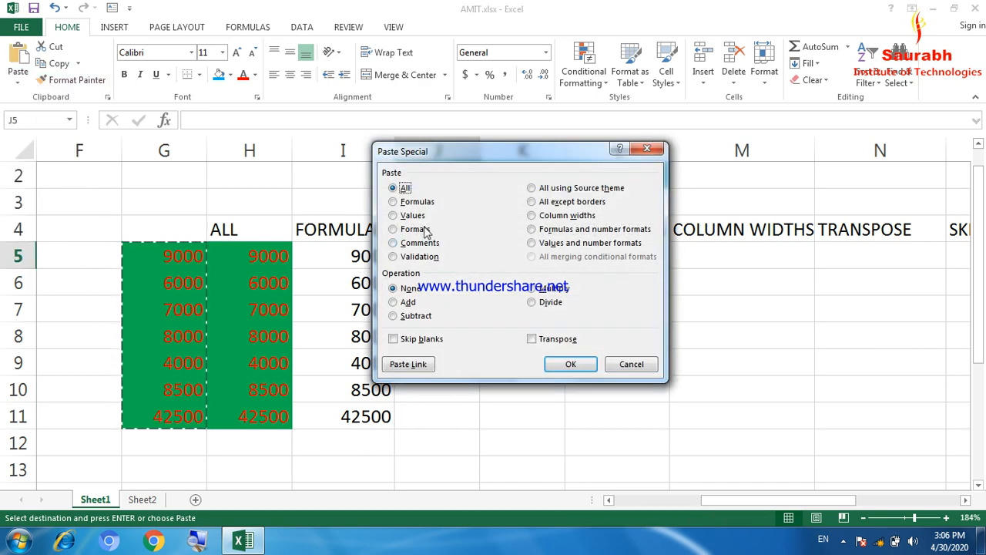
{"action": "left_click", "coordinate": [399, 216]}
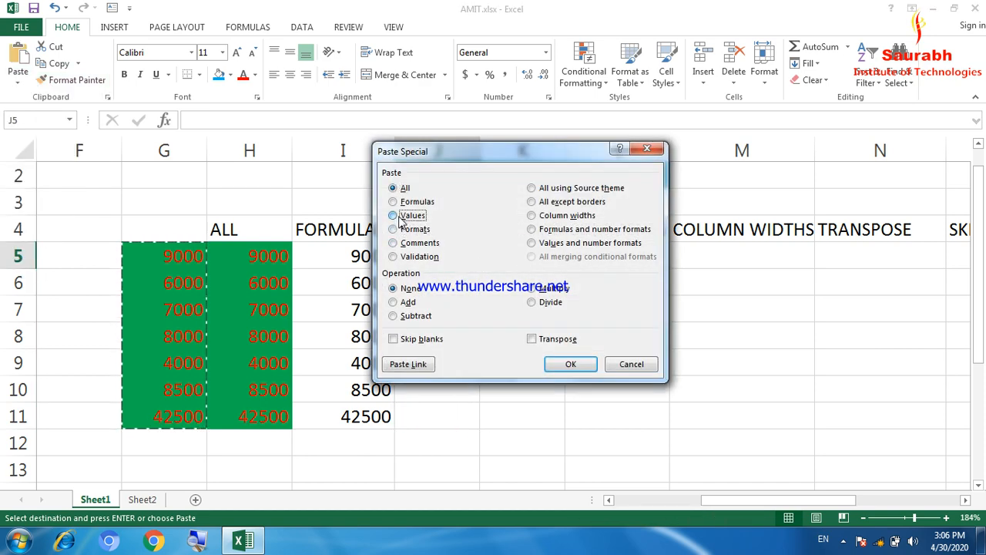
{"action": "left_click", "coordinate": [570, 365]}
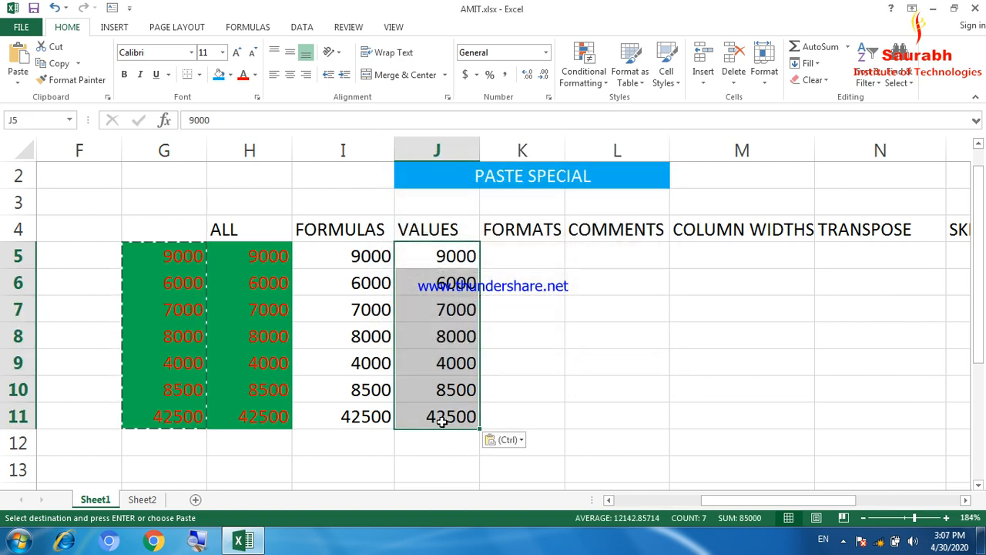
Compare the content of J11 in the VALUES column with that of I11 in the FORMULAS column.
{"action": "left_click", "coordinate": [442, 420]}
{"action": "double_click", "coordinate": [442, 418]}
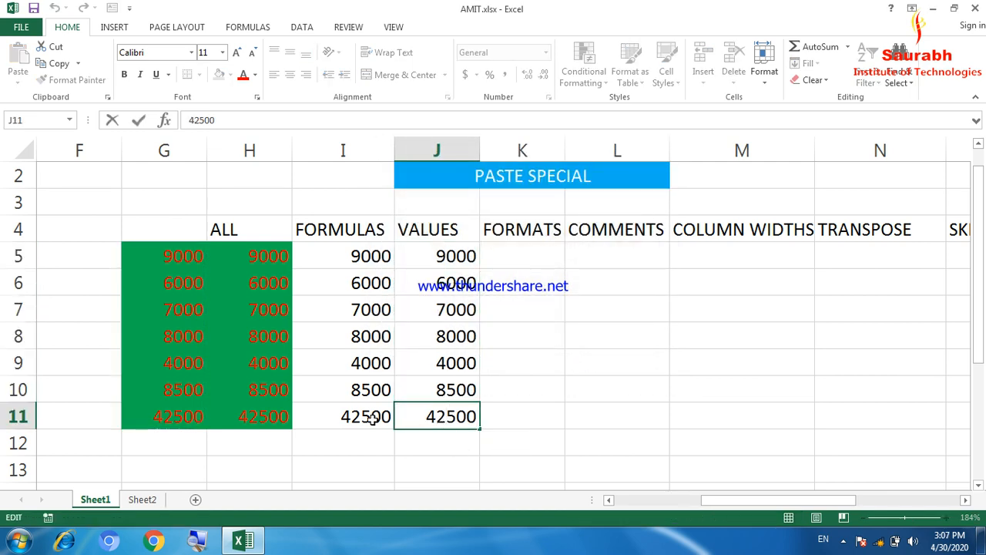
{"action": "left_click", "coordinate": [372, 418]}
{"action": "double_click", "coordinate": [372, 417]}
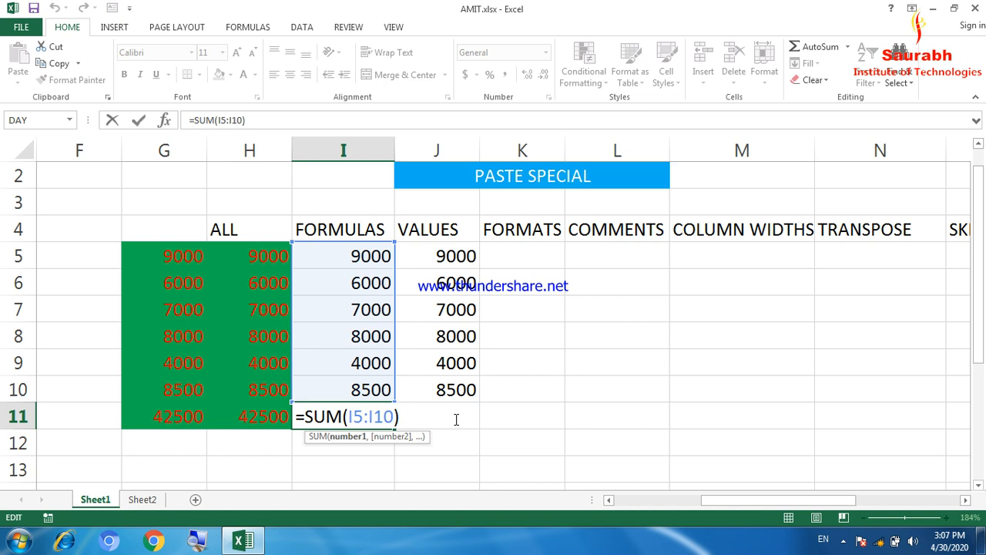
{"action": "key", "text": "Return"}
{"action": "key", "text": "Right"}
{"action": "key", "text": "Up"}
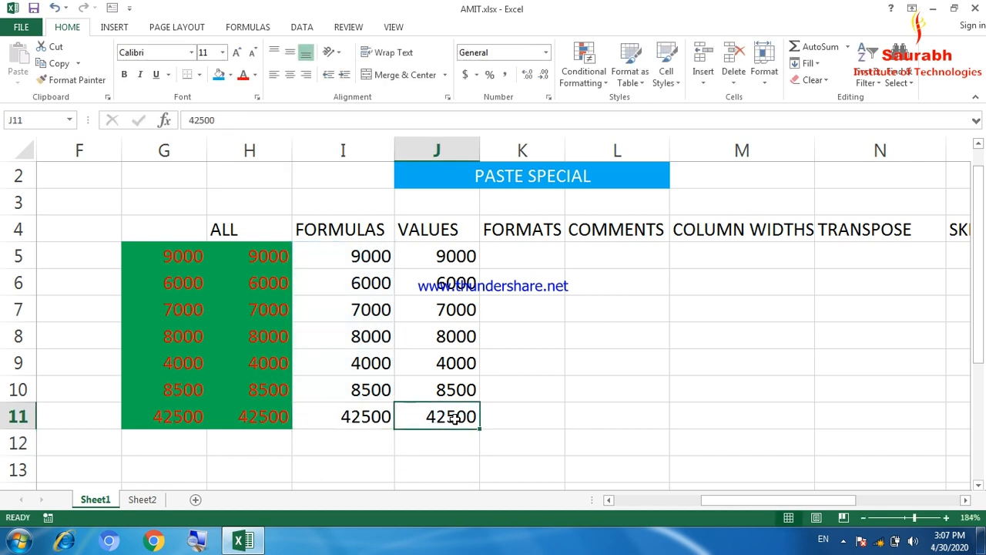
Copy G5:G11 and use Paste Special to paste only the formats starting at K5.
{"action": "left_click_drag", "start_coordinate": [191, 267], "coordinate": [167, 421]}
{"action": "key", "text": "ctrl+c"}
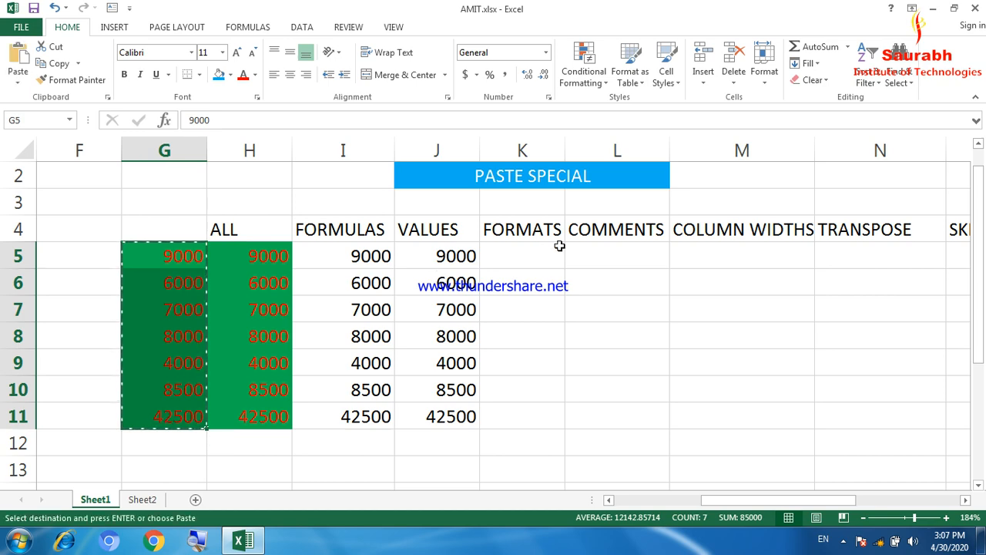
{"action": "left_click", "coordinate": [527, 249]}
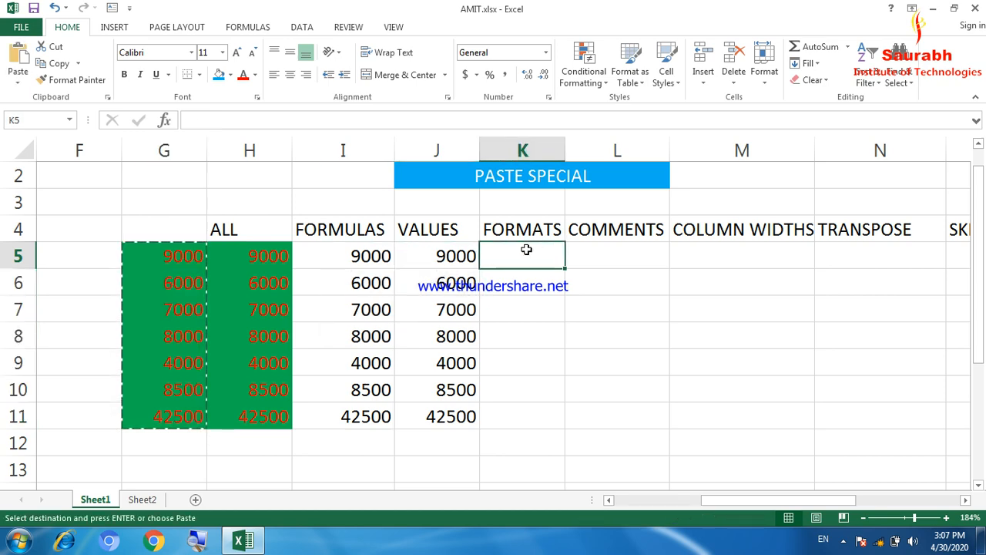
{"action": "left_click", "coordinate": [17, 77]}
{"action": "left_click", "coordinate": [47, 236]}
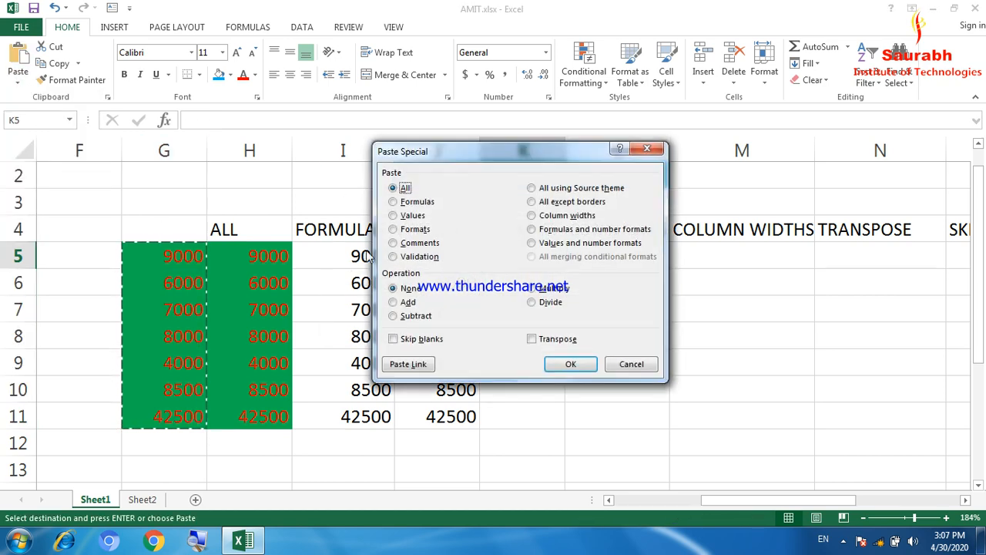
{"action": "left_click", "coordinate": [393, 229]}
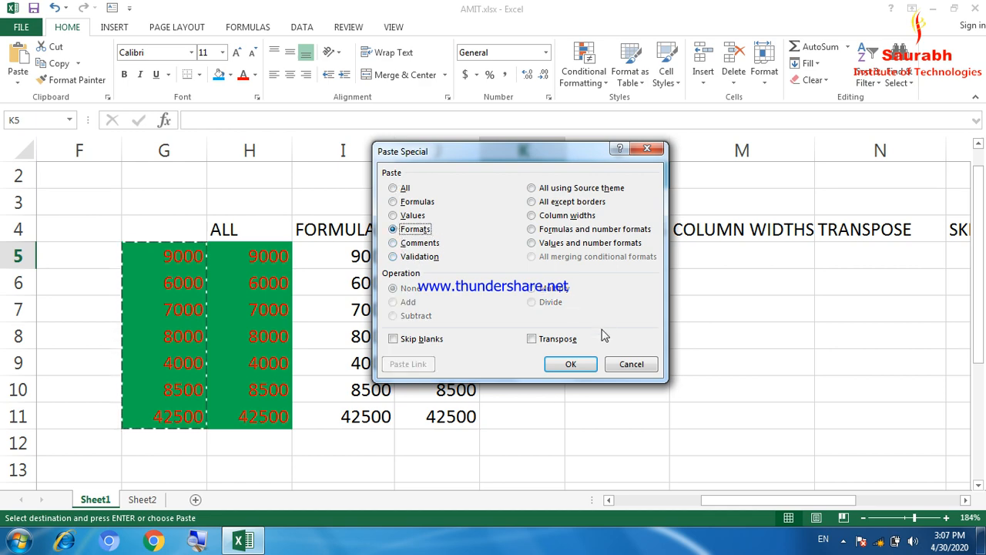
{"action": "left_click", "coordinate": [570, 364]}
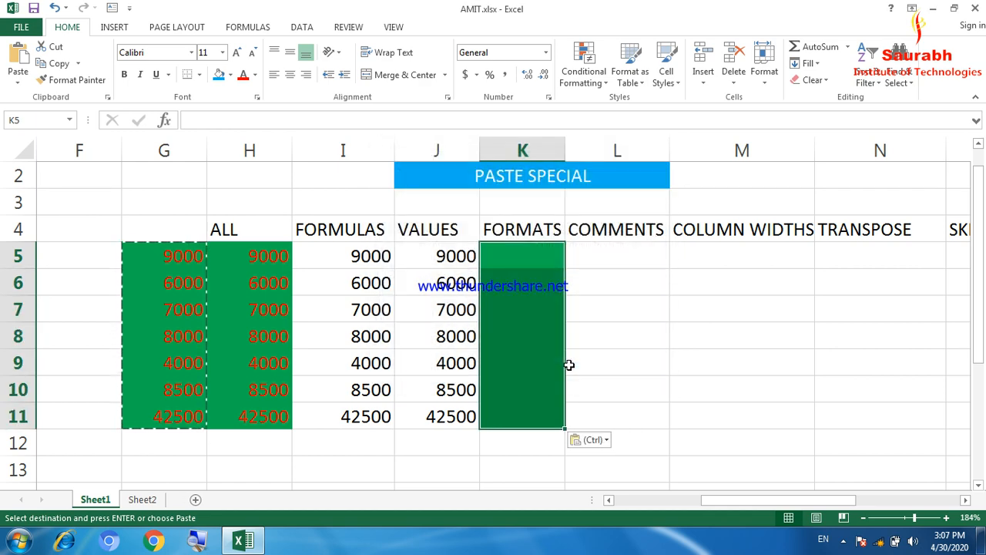
Add a new comment containing a person's first name to cell G7.
{"action": "left_click", "coordinate": [601, 258]}
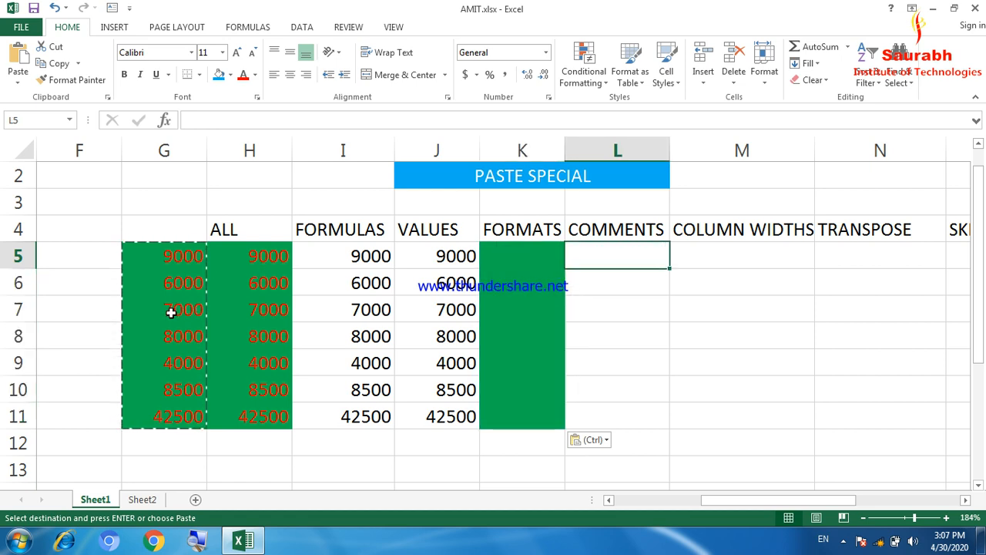
{"action": "left_click", "coordinate": [171, 312]}
{"action": "left_click", "coordinate": [341, 27]}
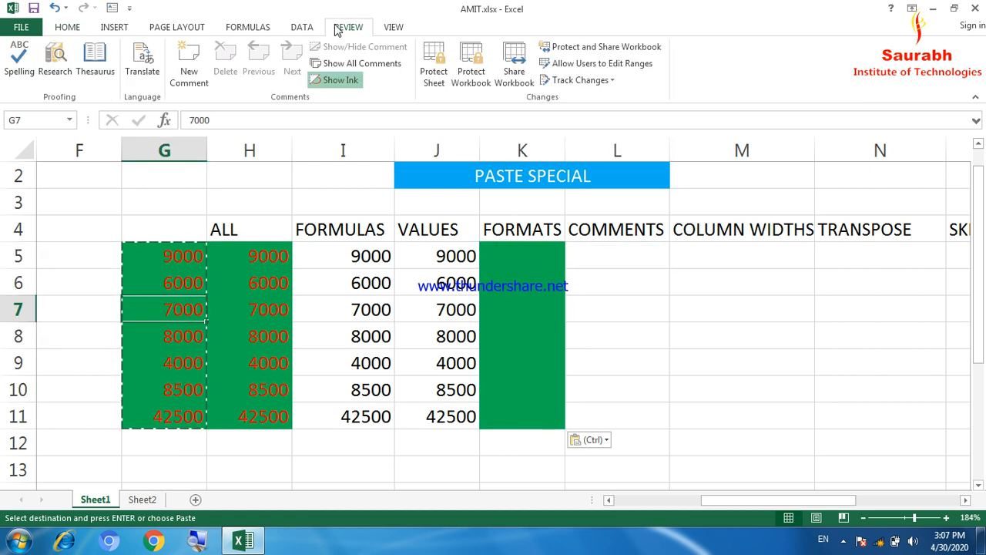
{"action": "left_click", "coordinate": [189, 66]}
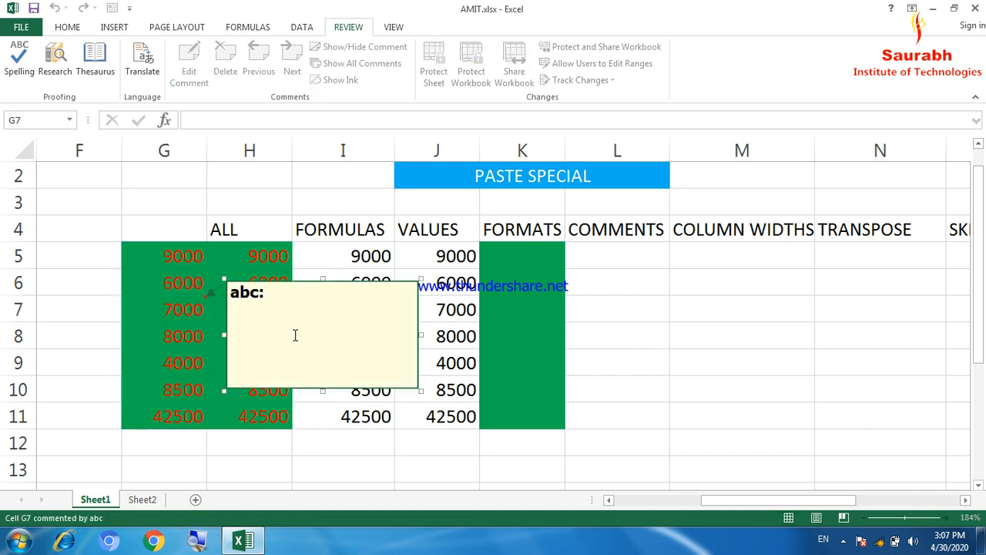
{"action": "type", "text": "AMAR"}
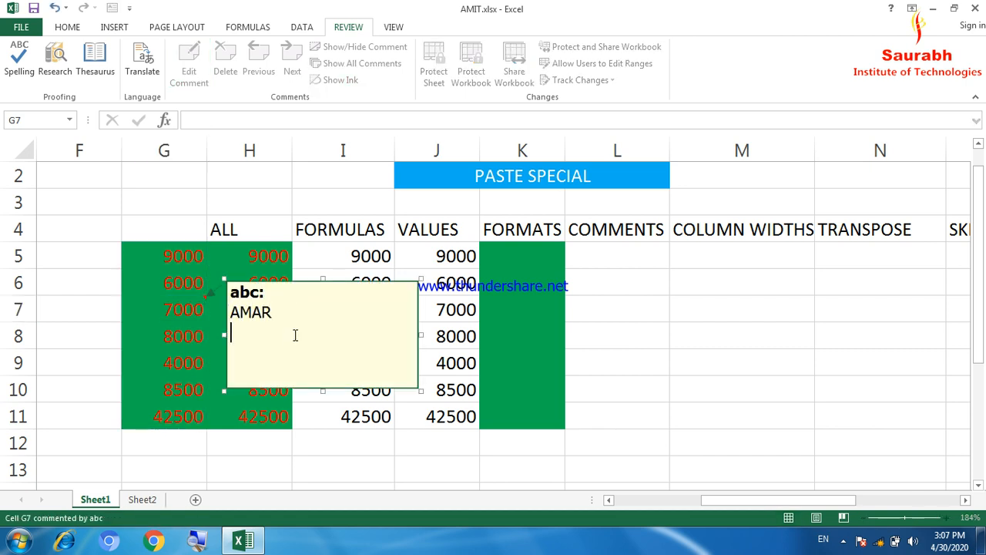
{"action": "left_click", "coordinate": [192, 330]}
Copy G5:G11 and use Paste Special to paste only the comments starting at L5.
{"action": "left_click_drag", "start_coordinate": [181, 255], "coordinate": [159, 416]}
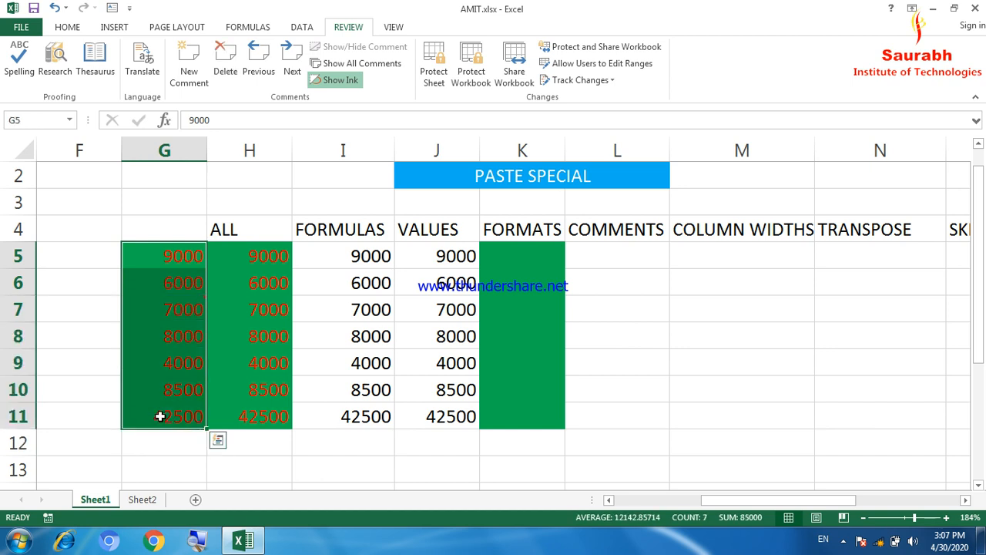
{"action": "key", "text": "ctrl+c"}
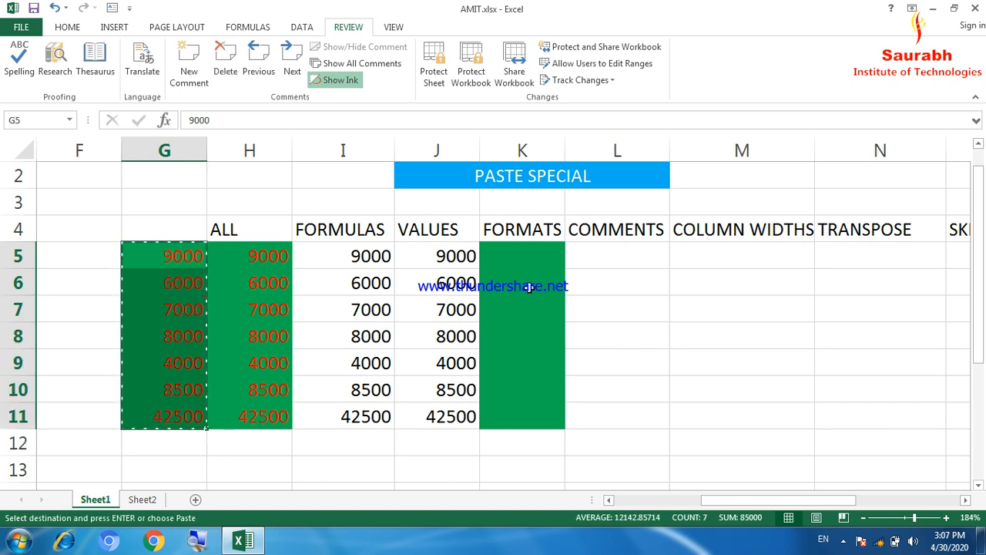
{"action": "left_click", "coordinate": [598, 262]}
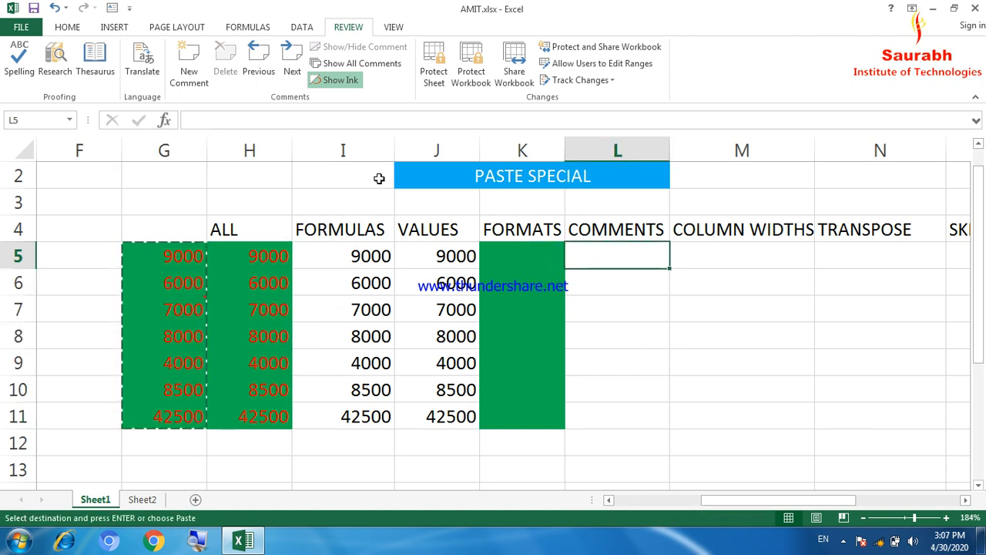
{"action": "left_click", "coordinate": [67, 27]}
{"action": "left_click", "coordinate": [14, 80]}
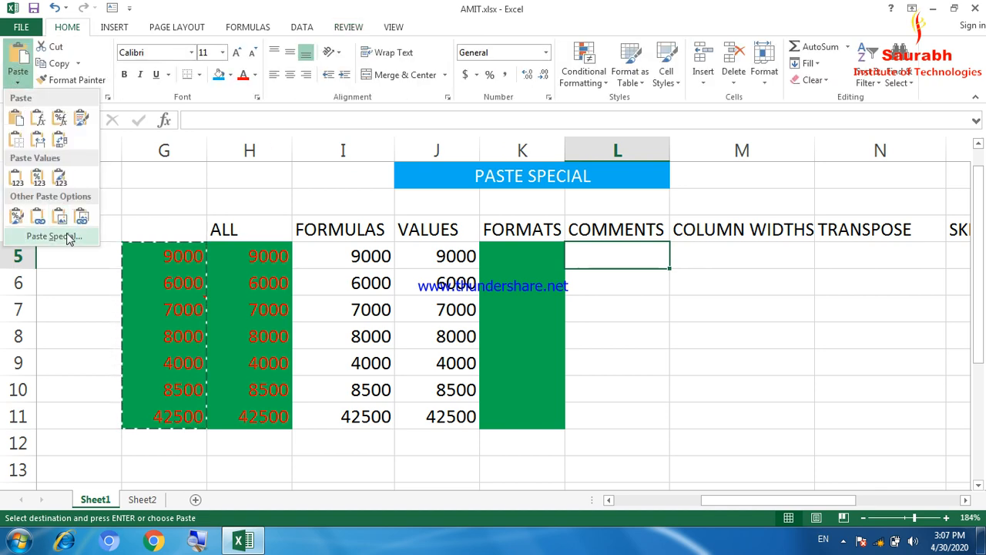
{"action": "left_click", "coordinate": [69, 235]}
{"action": "left_click", "coordinate": [407, 244]}
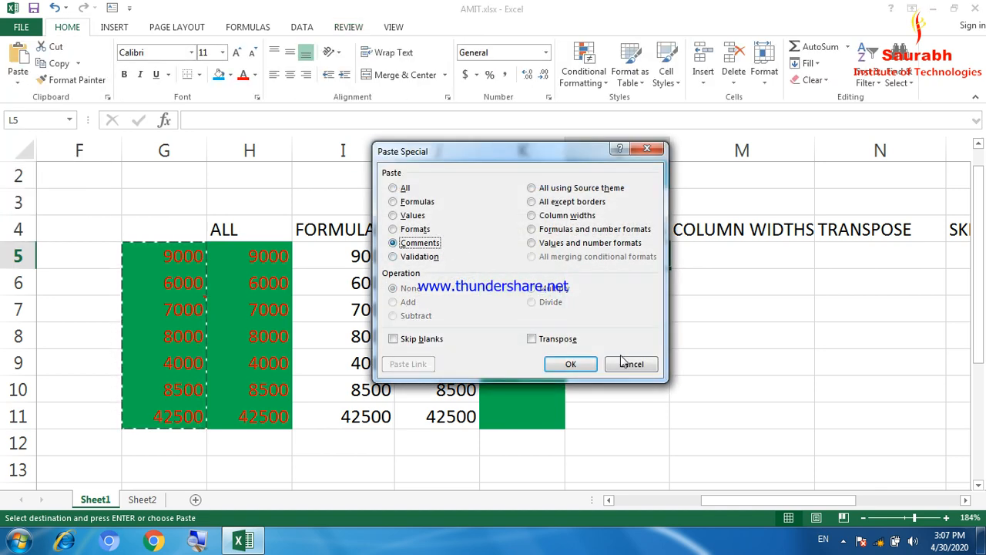
{"action": "left_click", "coordinate": [569, 364]}
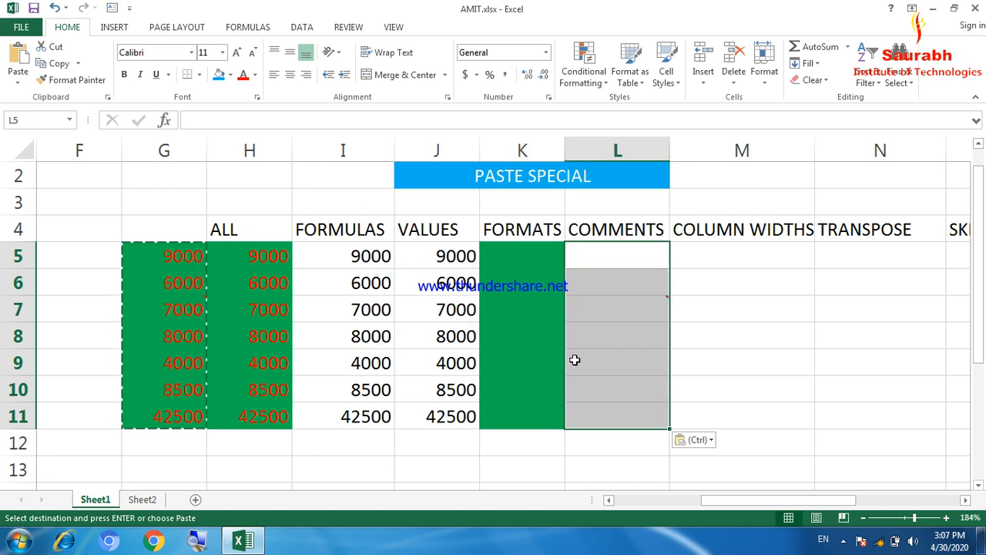
Check the comment pasted on cell L7, and make column M narrower and column G wider.
{"action": "left_click", "coordinate": [650, 303]}
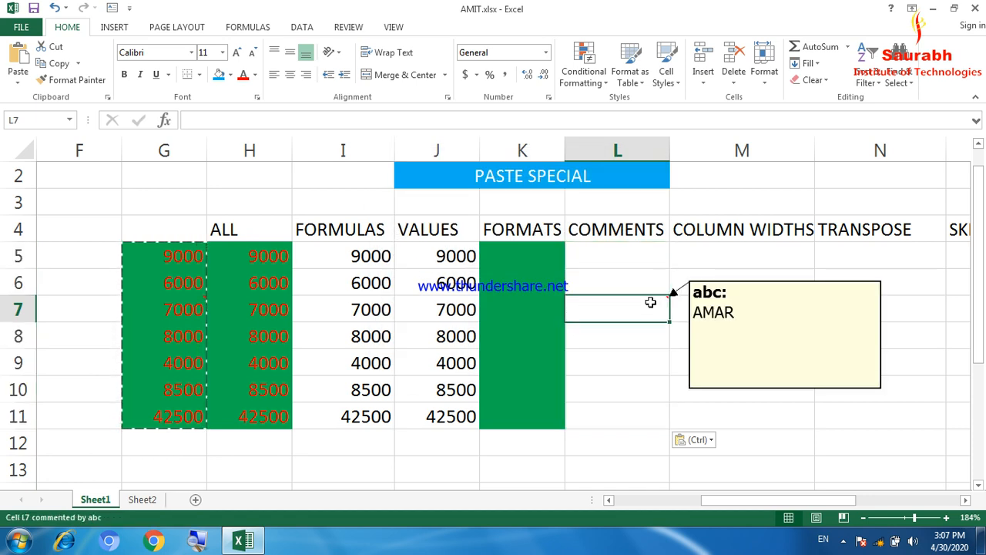
{"action": "left_click", "coordinate": [748, 252]}
{"action": "left_click_drag", "start_coordinate": [819, 150], "coordinate": [755, 153]}
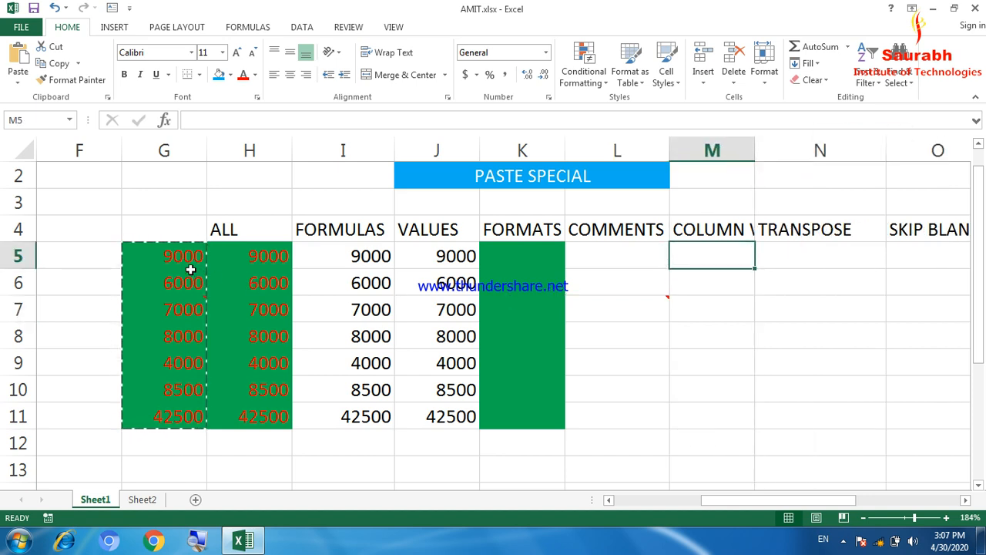
{"action": "left_click_drag", "start_coordinate": [207, 150], "coordinate": [264, 154]}
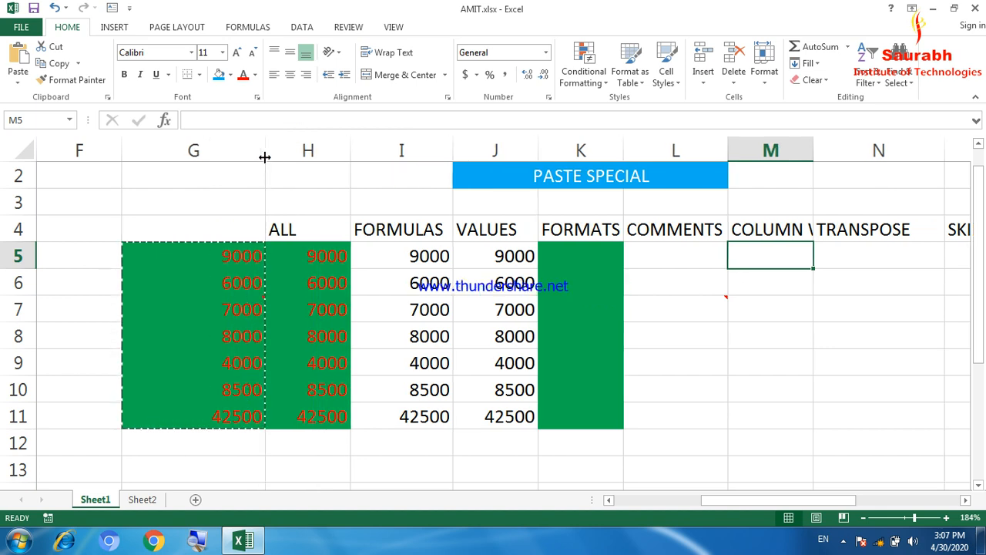
Copy G5:G11 and use Paste Special to paste only the column widths at M5.
{"action": "left_click", "coordinate": [221, 254]}
{"action": "left_click_drag", "start_coordinate": [218, 256], "coordinate": [219, 416]}
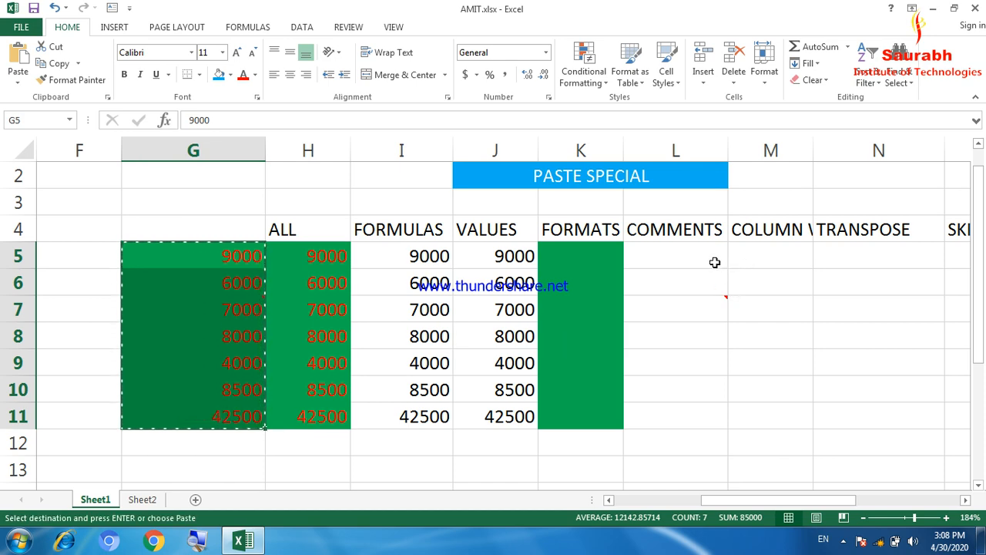
{"action": "left_click", "coordinate": [763, 260]}
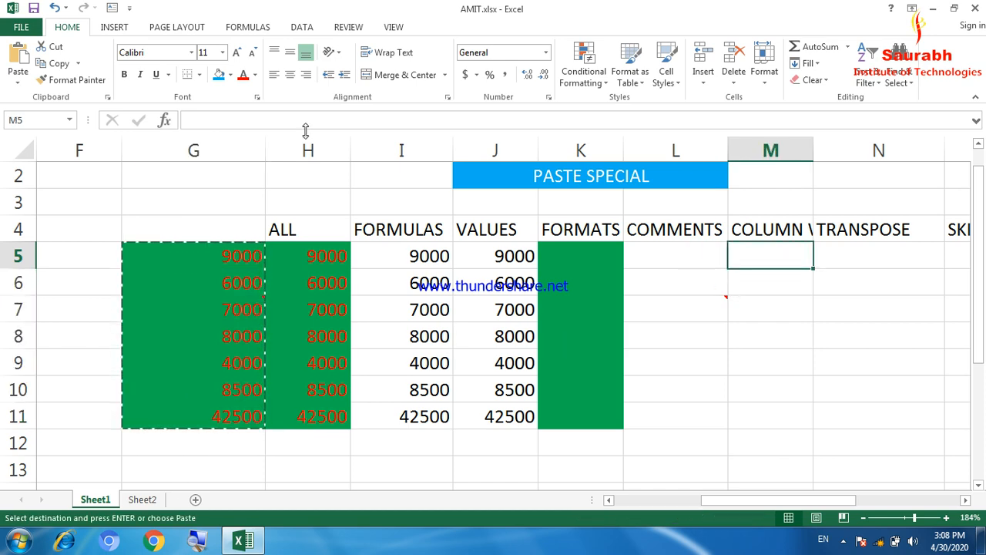
{"action": "left_click", "coordinate": [18, 79]}
{"action": "left_click", "coordinate": [62, 237]}
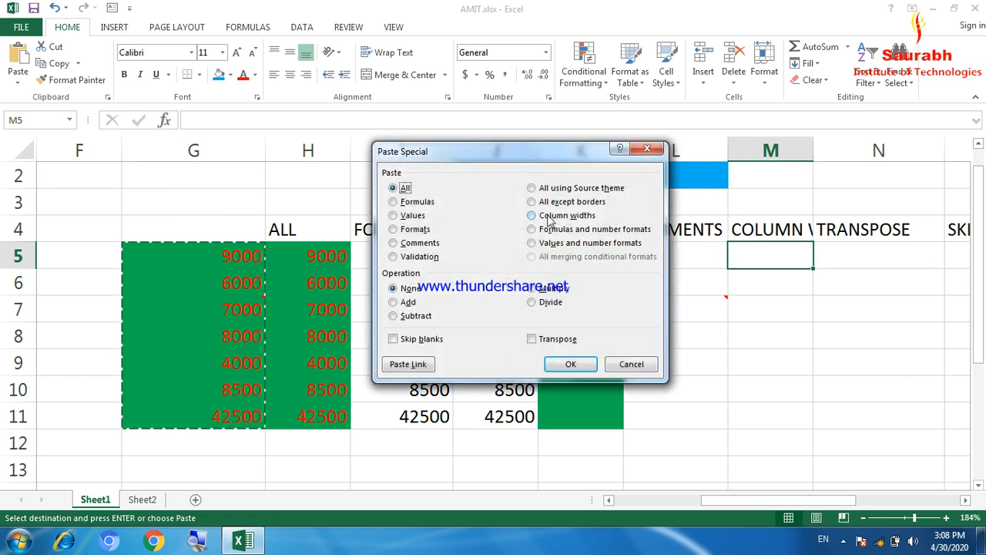
{"action": "left_click", "coordinate": [544, 217]}
{"action": "left_click", "coordinate": [570, 364]}
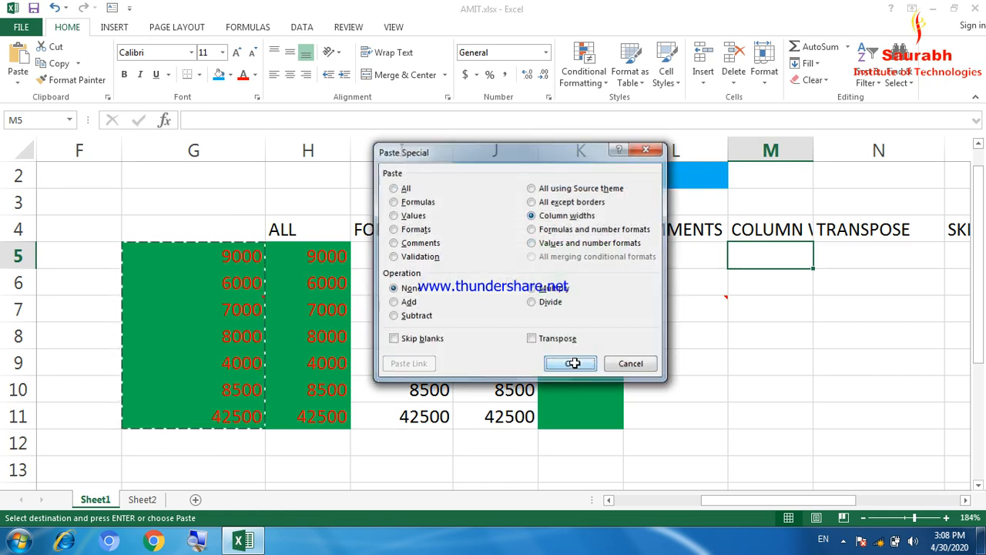
Copy the headings in H4:M4, paste them transposed starting at N5, and widen column N slightly.
{"action": "left_click", "coordinate": [965, 499]}
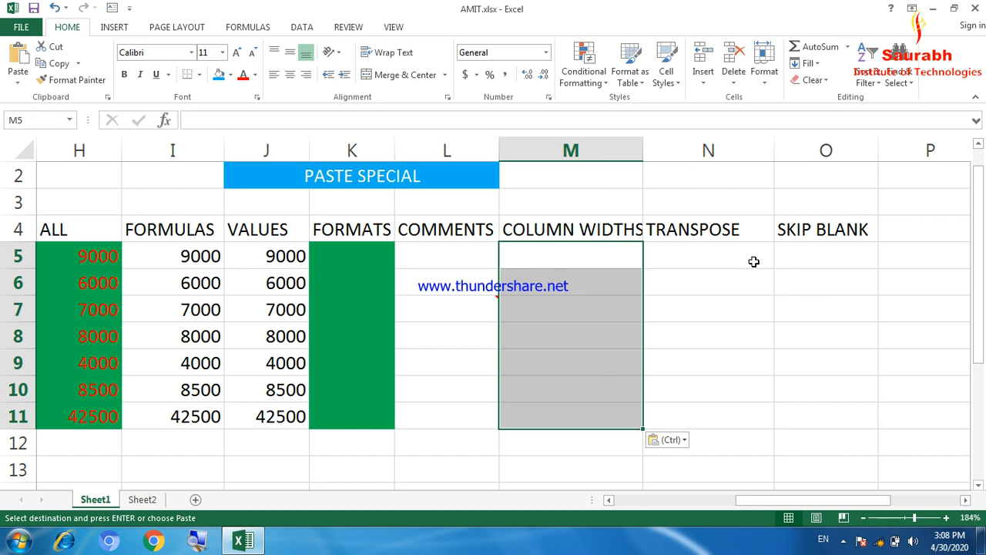
{"action": "left_click", "coordinate": [748, 262]}
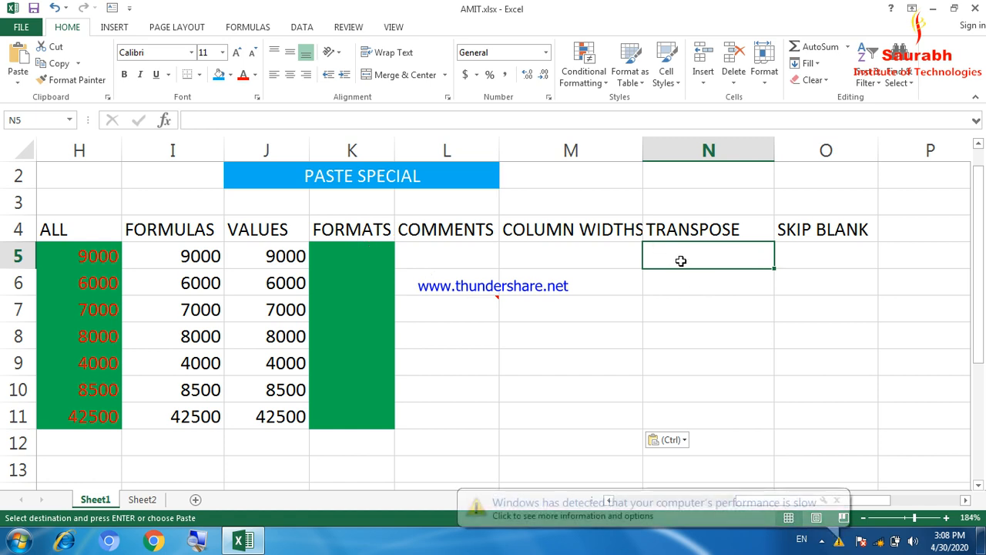
{"action": "left_click_drag", "start_coordinate": [50, 225], "coordinate": [550, 226]}
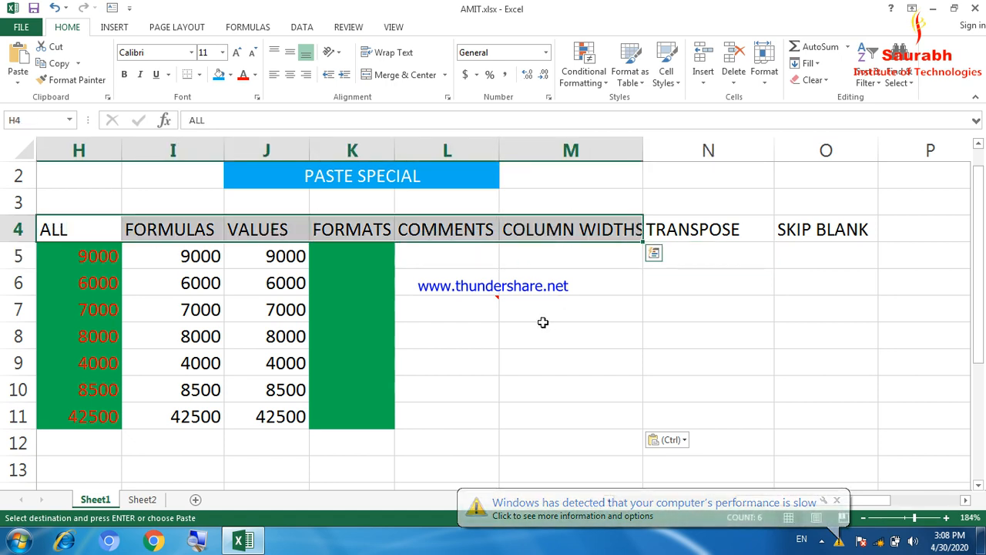
{"action": "key", "text": "ctrl+c"}
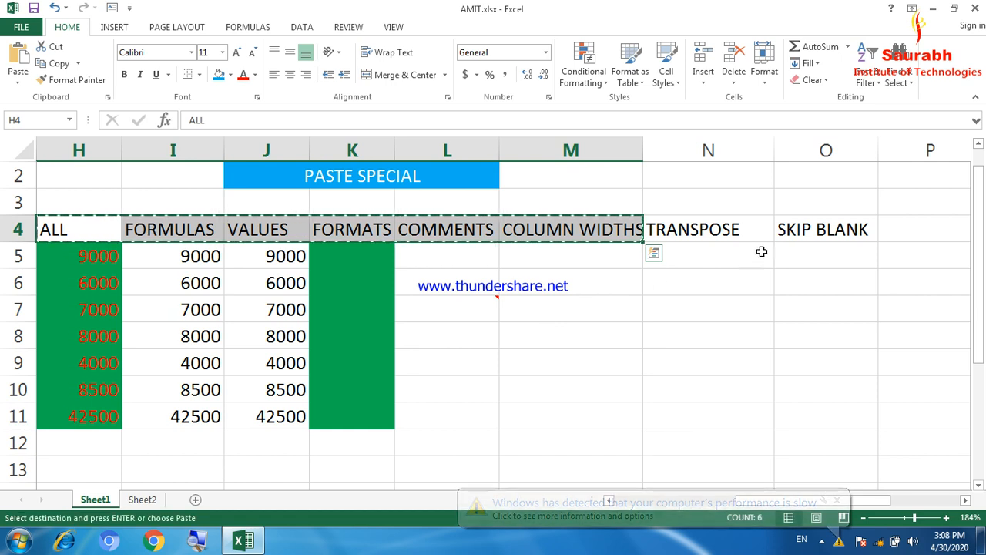
{"action": "left_click", "coordinate": [720, 254]}
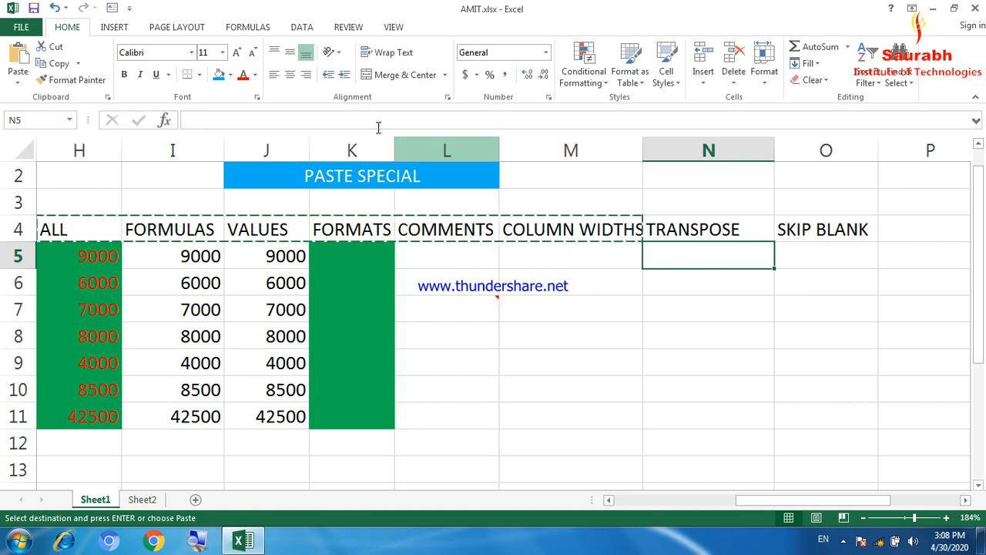
{"action": "left_click", "coordinate": [933, 14]}
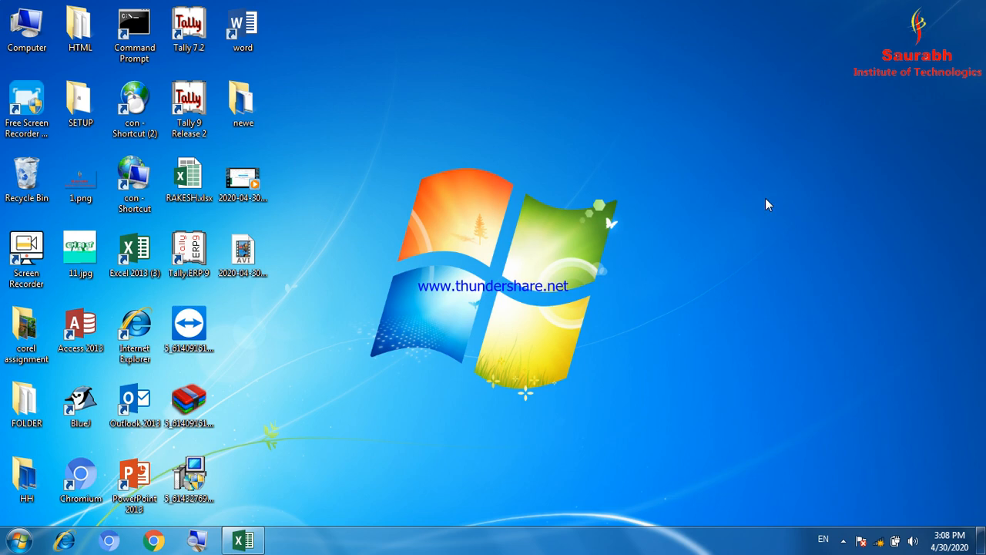
{"action": "left_click", "coordinate": [243, 541]}
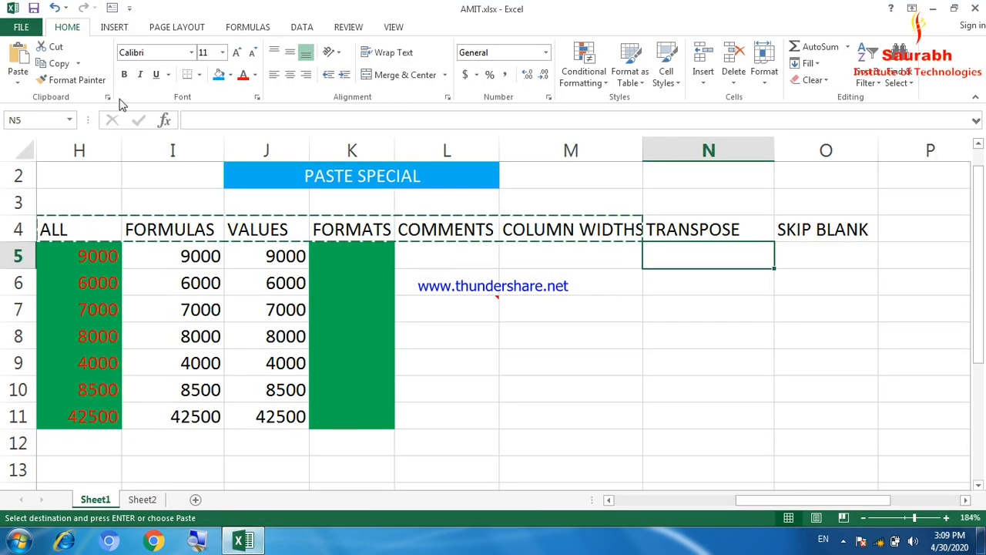
{"action": "left_click", "coordinate": [14, 83]}
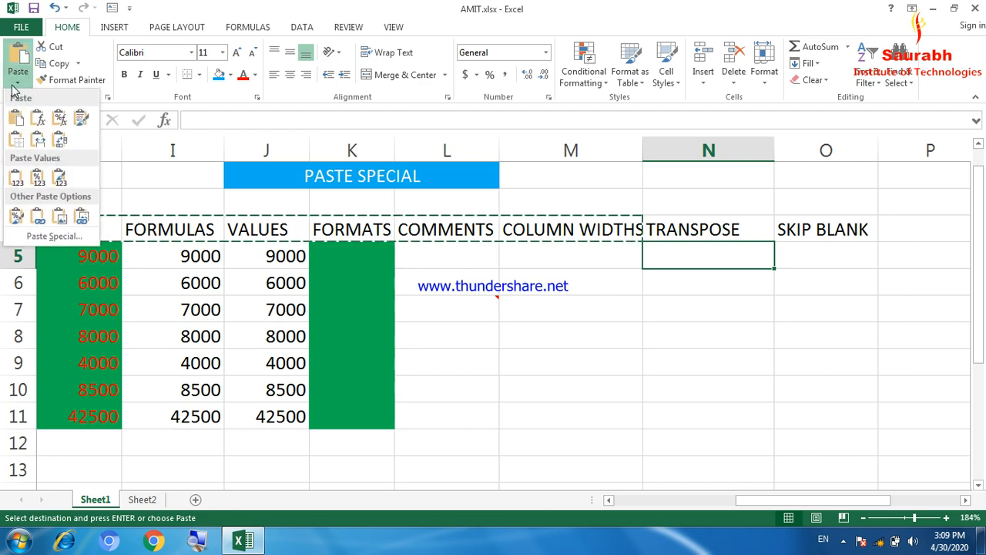
{"action": "left_click", "coordinate": [62, 237]}
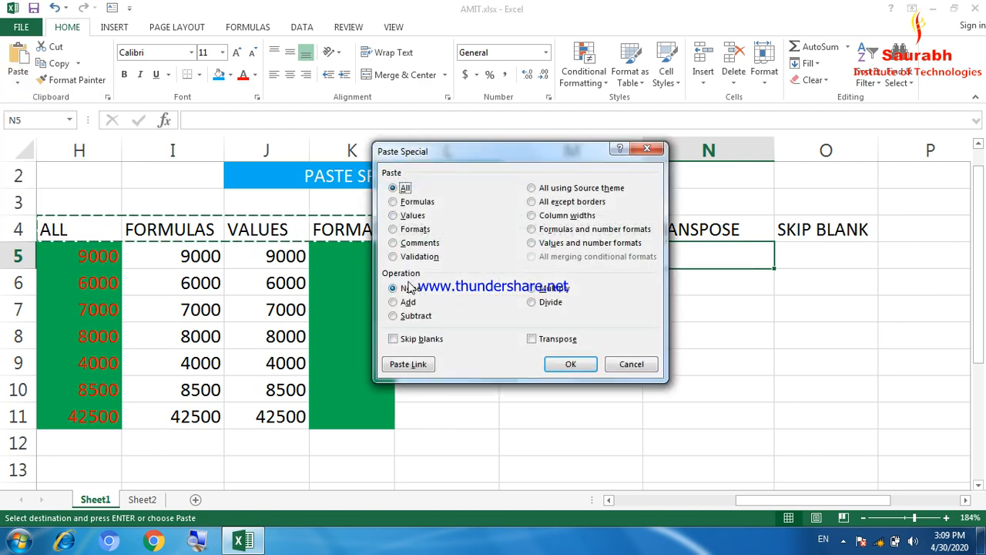
{"action": "left_click", "coordinate": [533, 339]}
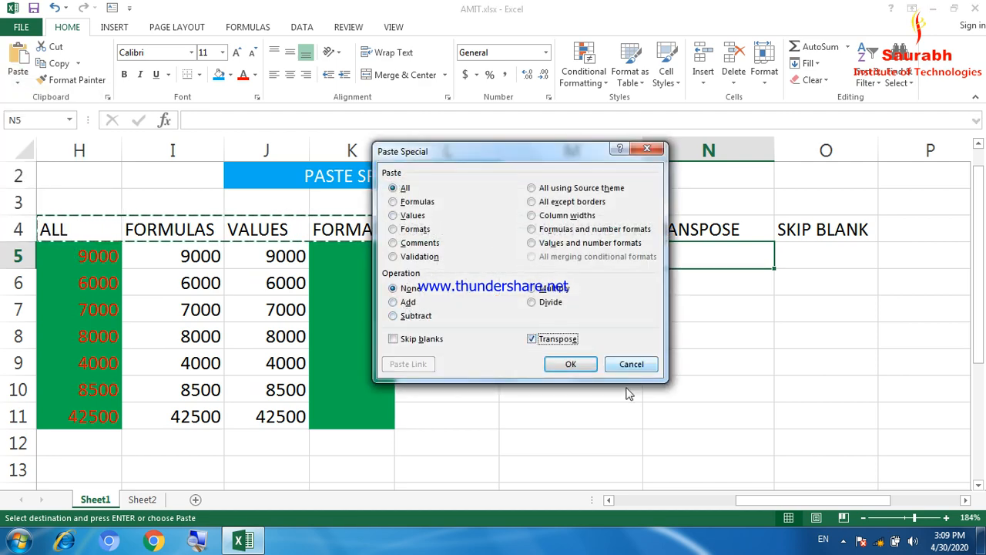
{"action": "left_click", "coordinate": [576, 363]}
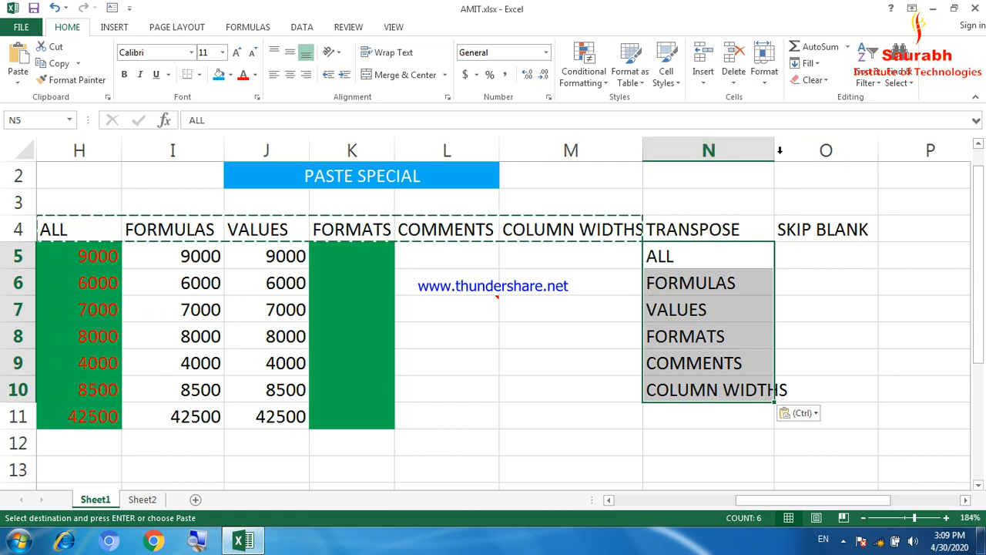
{"action": "left_click_drag", "start_coordinate": [773, 152], "coordinate": [782, 152]}
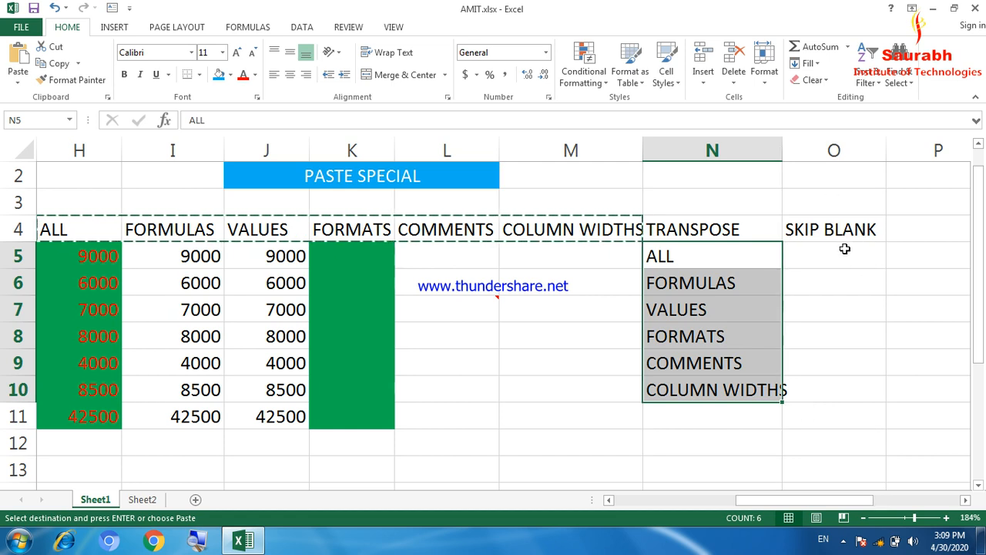
Enter 1, 3, 5 and 7 in O5, O7, O9 and O11 under SKIP BLANK, leaving the cells between them empty.
{"action": "left_click", "coordinate": [844, 249]}
{"action": "type", "text": "1"}
{"action": "key", "text": "Return"}
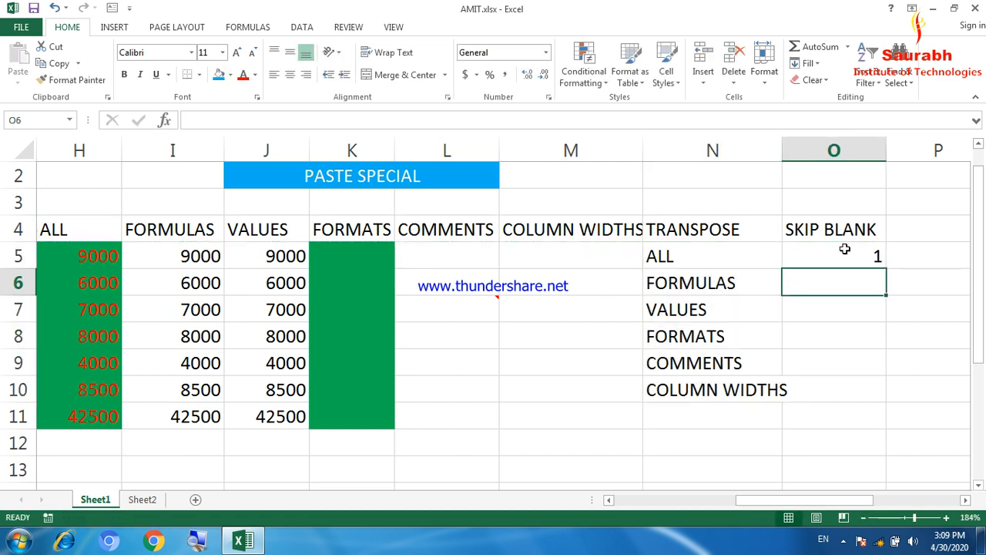
{"action": "key", "text": "Return"}
{"action": "type", "text": "3"}
{"action": "key", "text": "Return"}
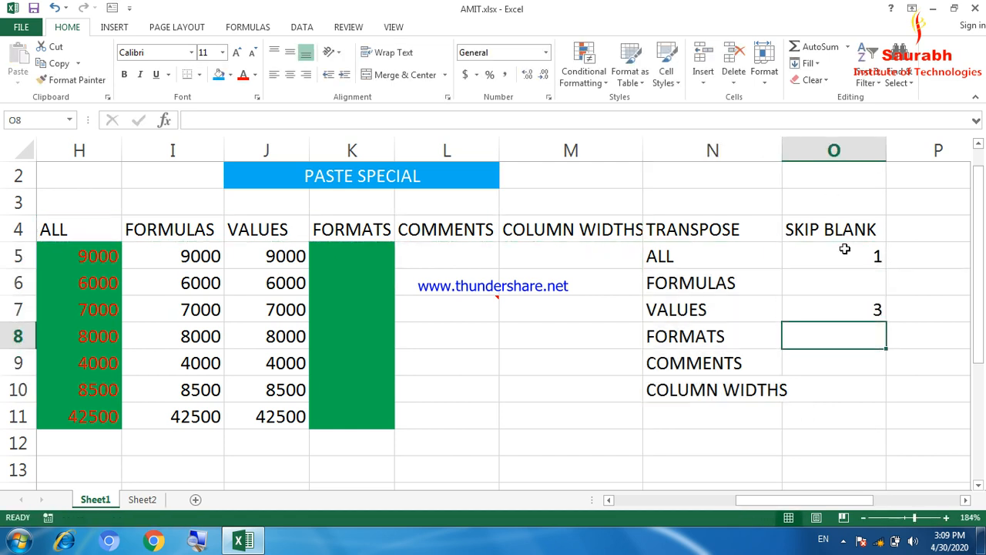
{"action": "key", "text": "Return"}
{"action": "type", "text": "5"}
{"action": "key", "text": "Return"}
{"action": "key", "text": "Return"}
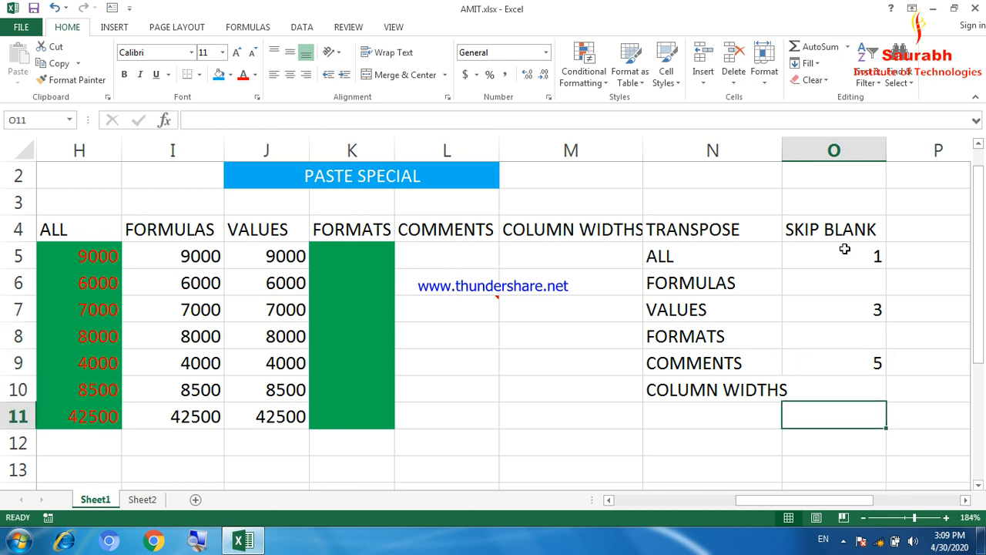
{"action": "type", "text": "8"}
{"action": "key", "text": "Return"}
{"action": "key", "text": "Up"}
{"action": "type", "text": "7"}
{"action": "key", "text": "Tab"}
Enter 2, 4 and 6 in P6, P8 and P10, leaving the cells between them empty.
{"action": "key", "text": "Up"}
{"action": "key", "text": "Up"}
{"action": "key", "text": "Up"}
{"action": "key", "text": "Up"}
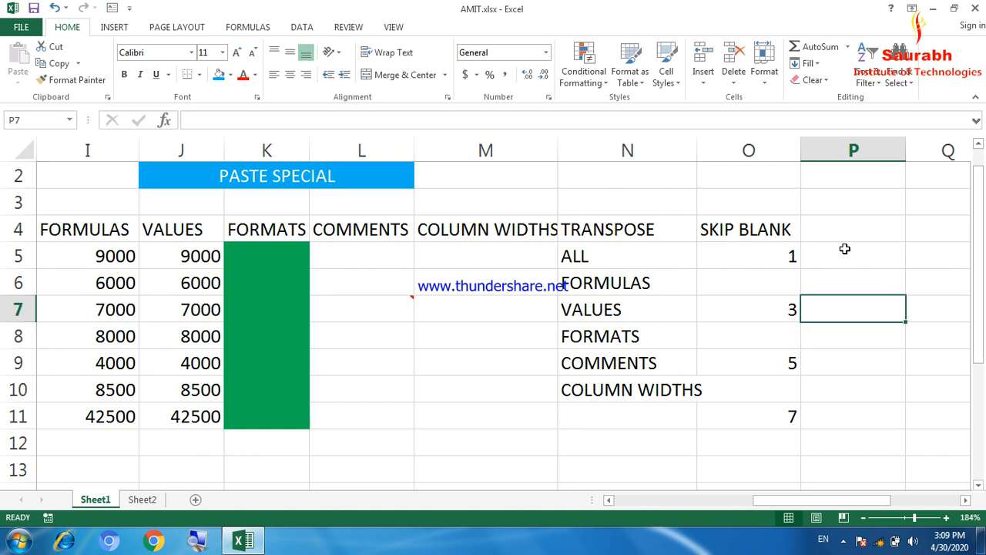
{"action": "key", "text": "Up"}
{"action": "type", "text": "2"}
{"action": "key", "text": "Return"}
{"action": "key", "text": "Down"}
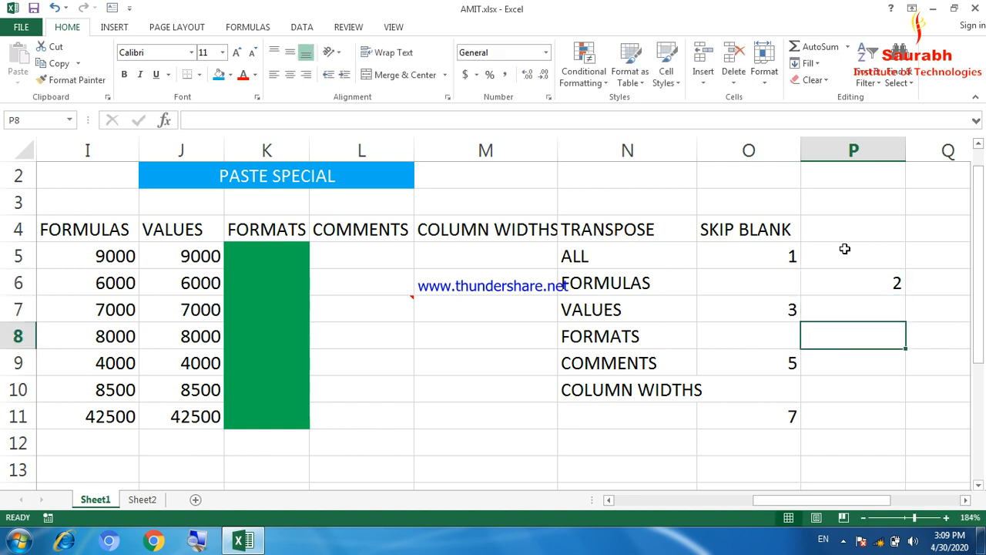
{"action": "type", "text": "4"}
{"action": "key", "text": "Return"}
{"action": "key", "text": "Down"}
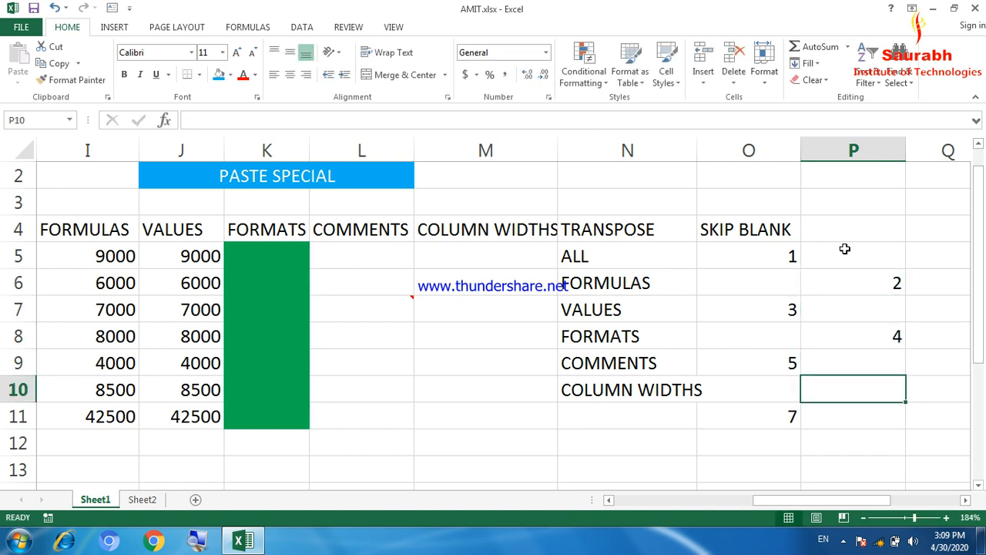
{"action": "type", "text": "6"}
{"action": "key", "text": "Return"}
Copy P5:P11 and use Paste Special with Skip blanks to paste it over the numbers starting at O5.
{"action": "left_click_drag", "start_coordinate": [852, 254], "coordinate": [839, 411]}
{"action": "key", "text": "ctrl+c"}
{"action": "left_click", "coordinate": [752, 260]}
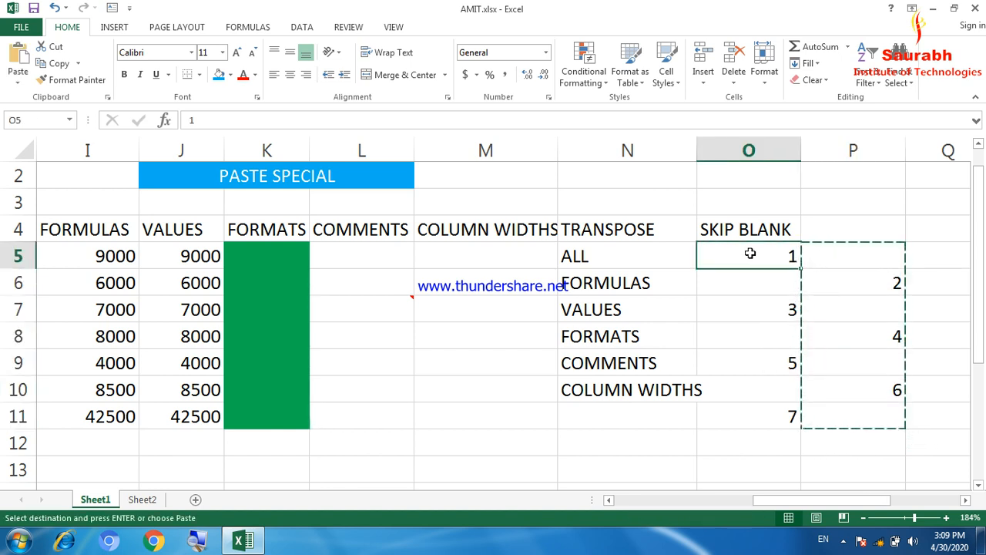
{"action": "left_click", "coordinate": [18, 79]}
{"action": "left_click", "coordinate": [54, 236]}
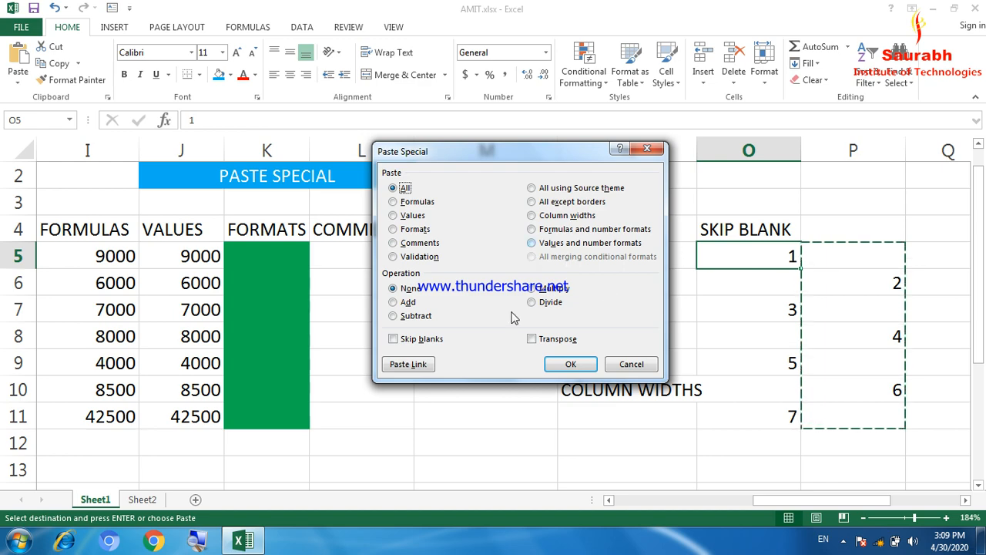
{"action": "left_click", "coordinate": [392, 339]}
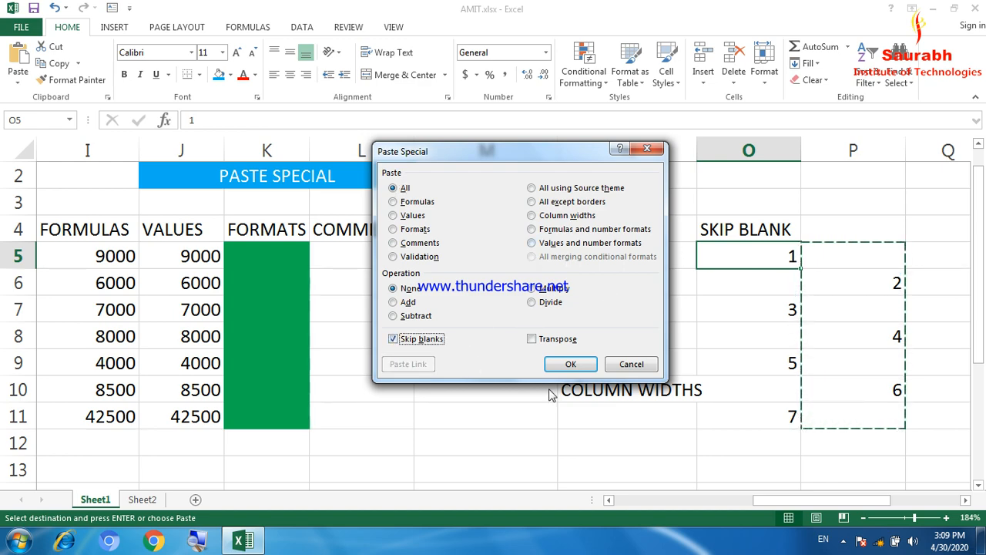
{"action": "left_click", "coordinate": [569, 363]}
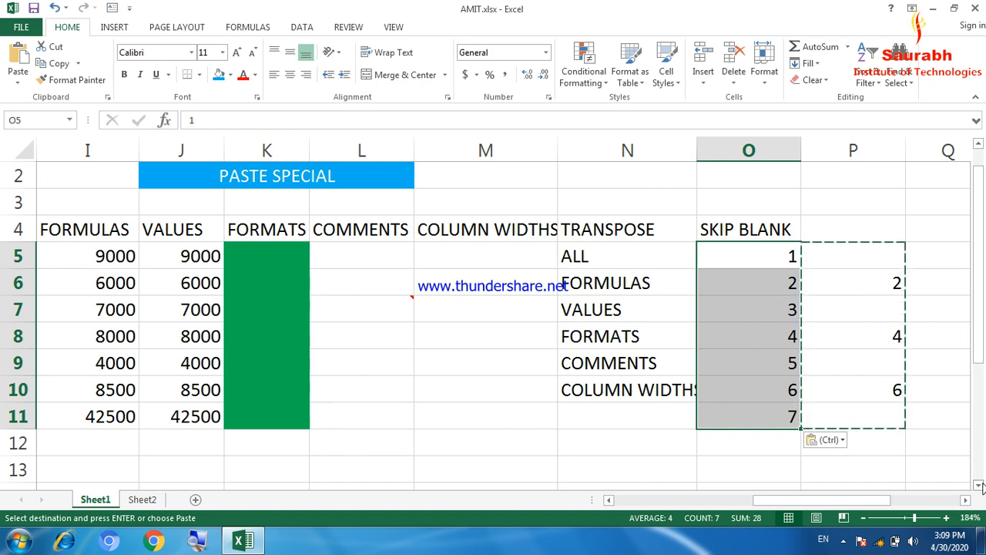
Copy the numbers in P14:P19 and paste them starting at L14.
{"action": "scroll", "coordinate": [978, 486], "scroll_direction": "down", "scroll_amount": 3}
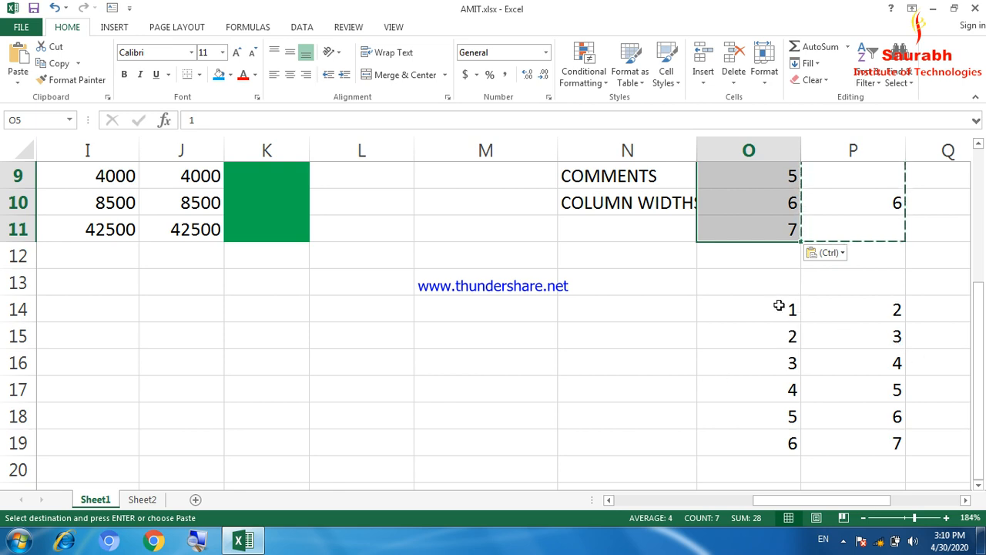
{"action": "left_click", "coordinate": [774, 302]}
{"action": "left_click", "coordinate": [529, 308]}
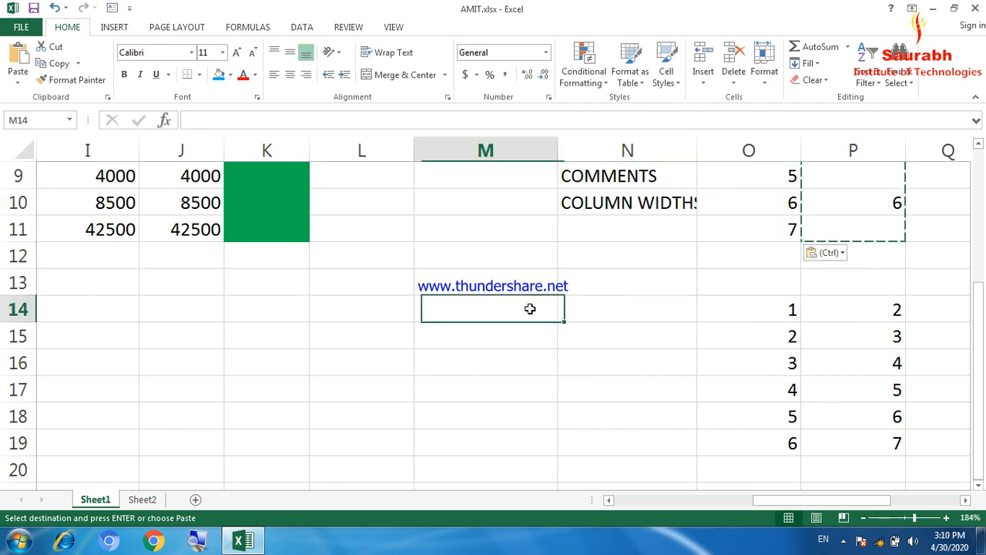
{"action": "left_click_drag", "start_coordinate": [757, 309], "coordinate": [763, 346]}
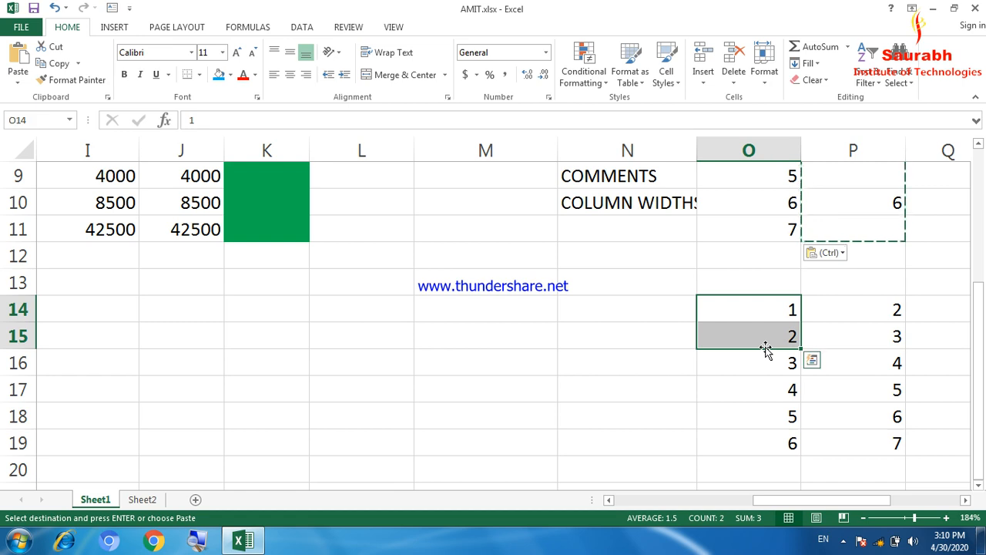
{"action": "left_click_drag", "start_coordinate": [871, 307], "coordinate": [874, 437]}
{"action": "key", "text": "ctrl+c"}
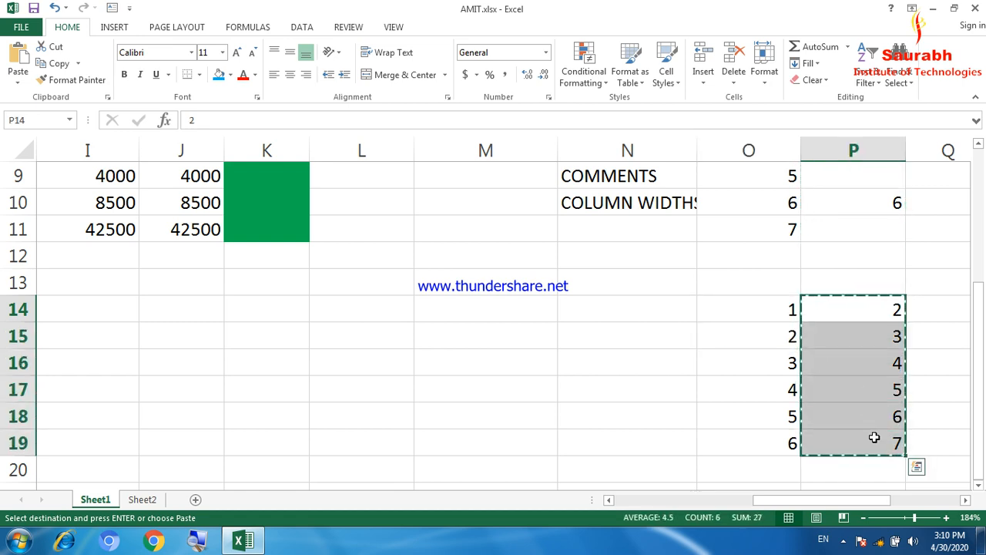
{"action": "left_click", "coordinate": [472, 315]}
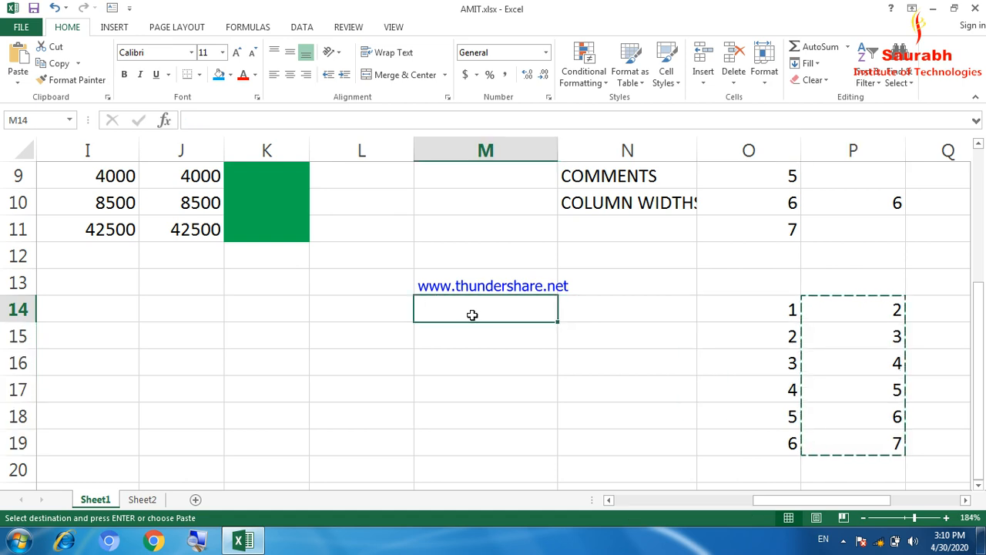
{"action": "left_click", "coordinate": [393, 316]}
{"action": "key", "text": "ctrl+v"}
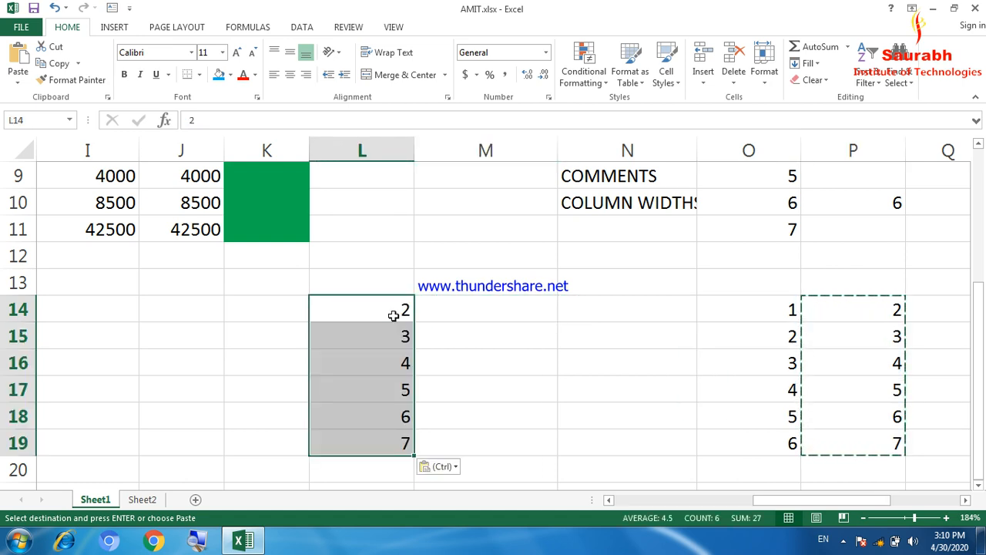
Copy O14:O19 and use Paste Special with the Add operation to add its numbers to those in L14:L19.
{"action": "left_click_drag", "start_coordinate": [759, 307], "coordinate": [762, 436]}
{"action": "key", "text": "ctrl+c"}
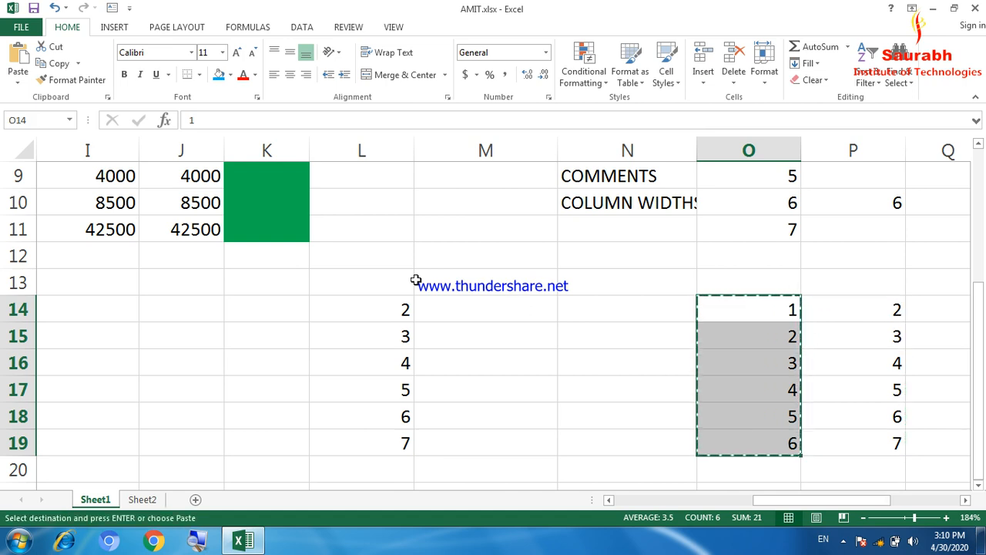
{"action": "left_click", "coordinate": [380, 306]}
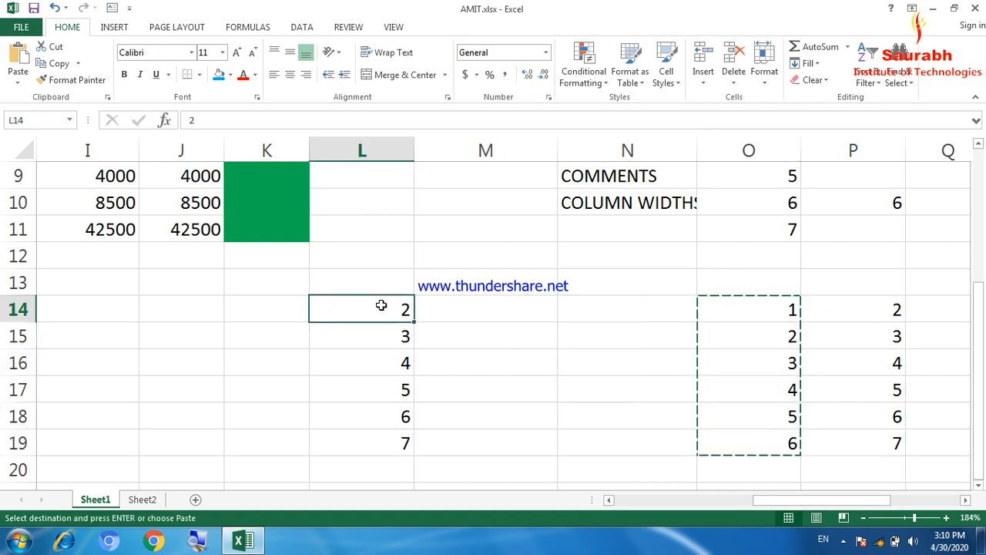
{"action": "left_click", "coordinate": [17, 77]}
{"action": "left_click", "coordinate": [51, 237]}
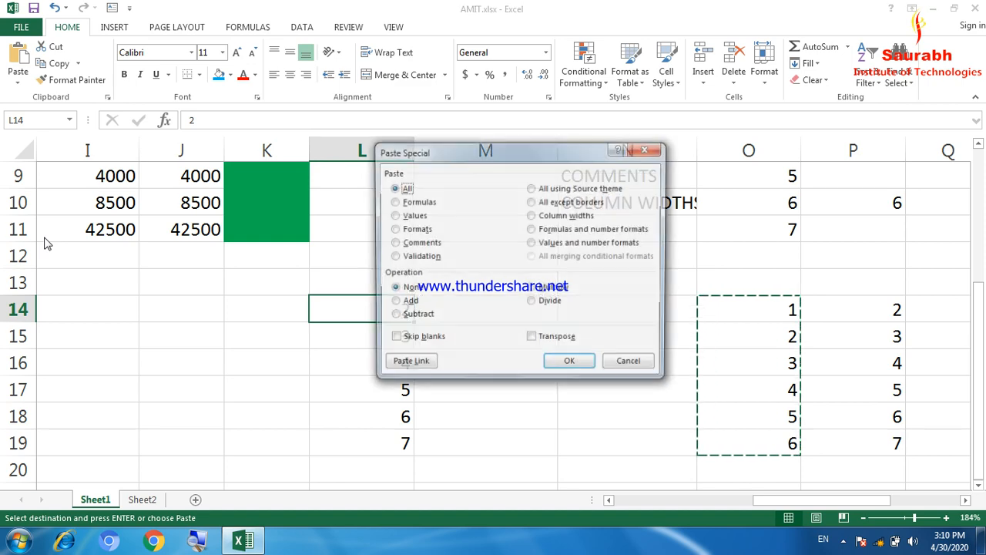
{"action": "left_click", "coordinate": [407, 305]}
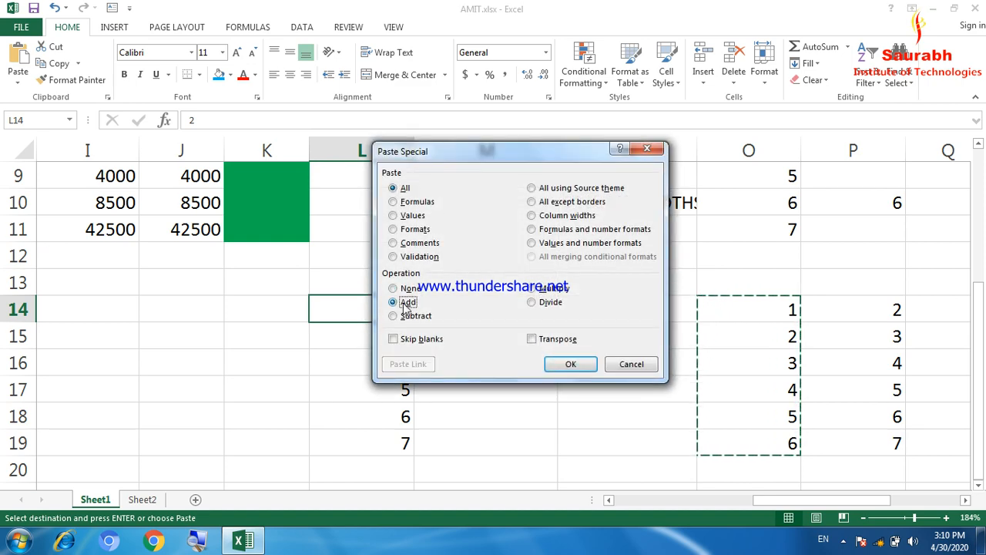
{"action": "left_click", "coordinate": [571, 362]}
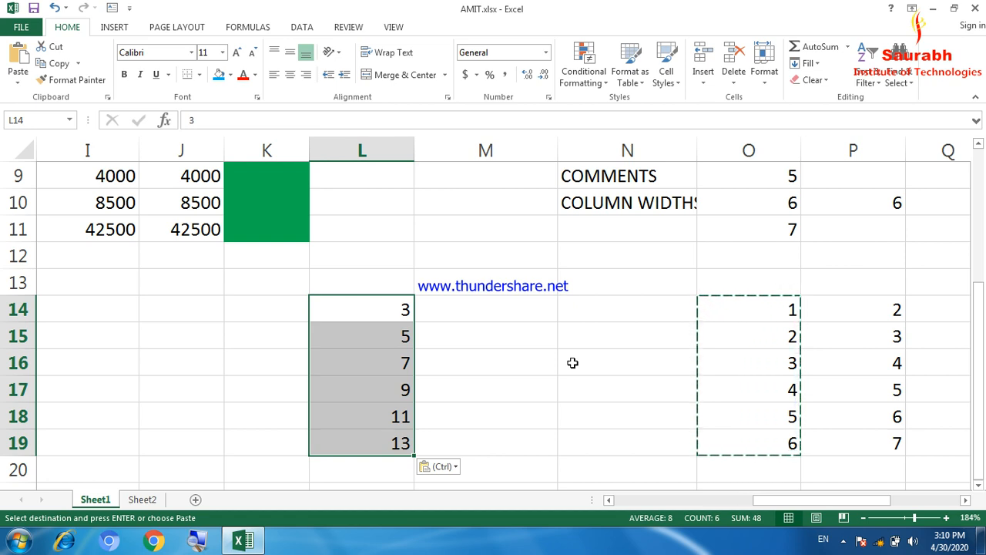
Cancel the copy selection and enter a sample first name in cell J23, below the number lists.
{"action": "left_click", "coordinate": [978, 487]}
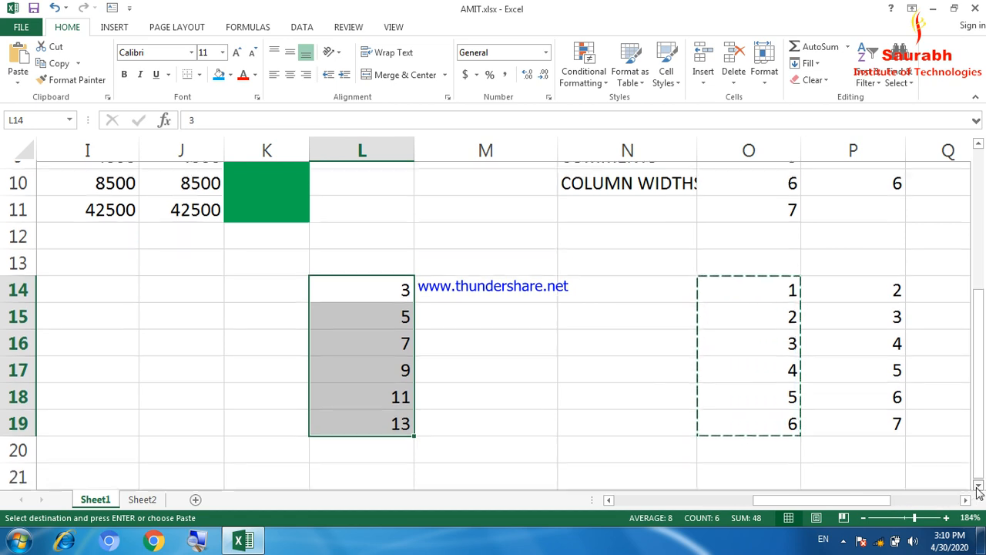
{"action": "scroll", "coordinate": [507, 306], "scroll_direction": "down", "scroll_amount": 3}
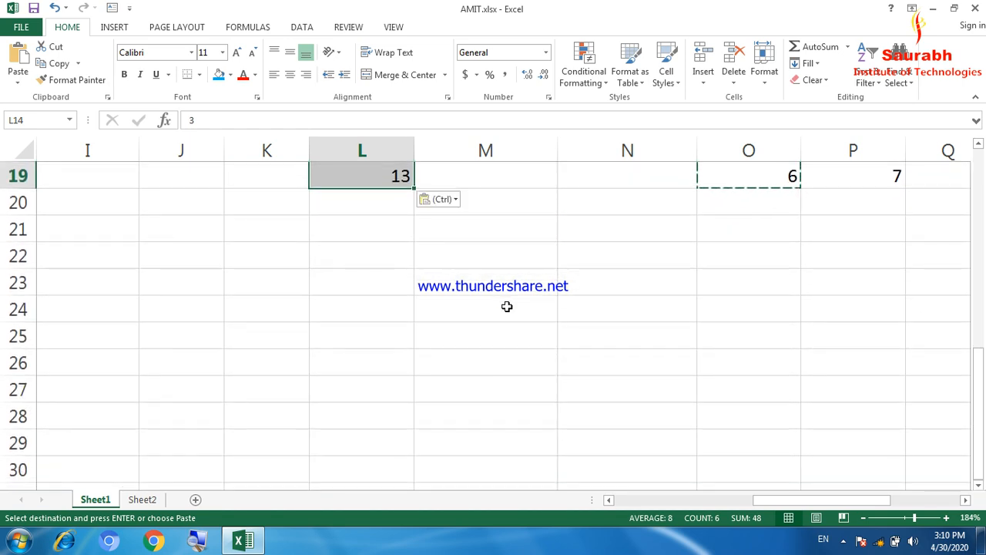
{"action": "left_click", "coordinate": [214, 283]}
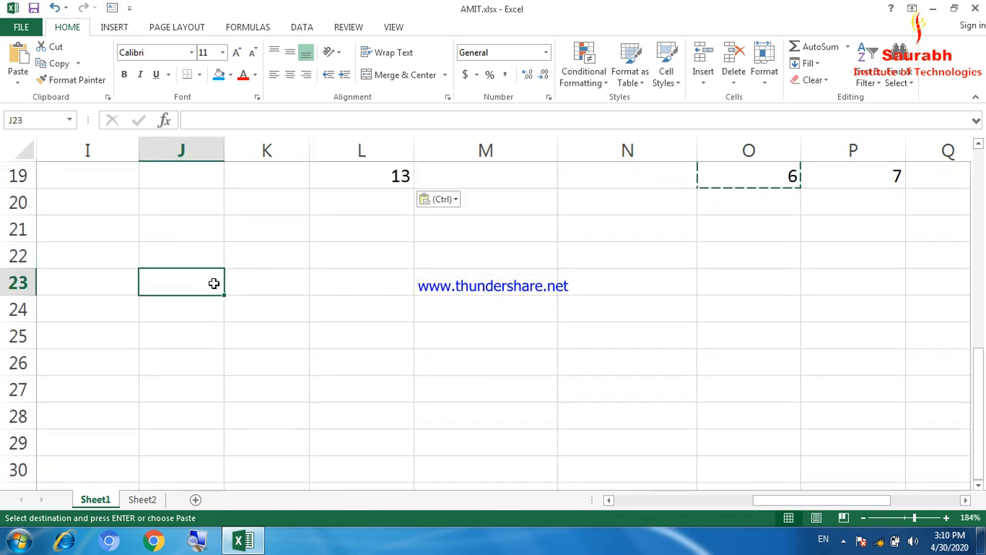
{"action": "key", "text": "Escape"}
{"action": "type", "text": "AMAR"}
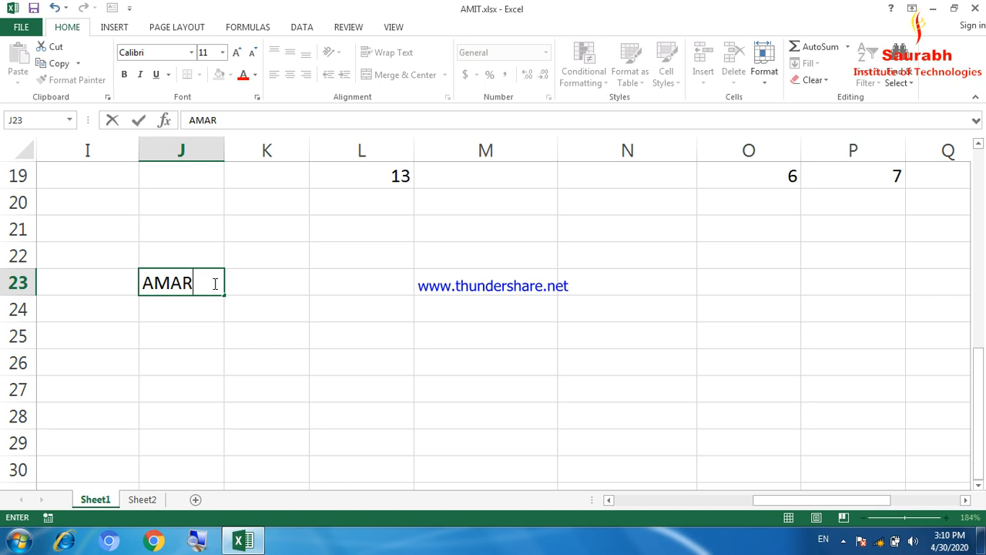
{"action": "key", "text": "Return"}
Copy the name in J23 and use Paste Special's Paste Link to link it into cell D9 of Sheet2.
{"action": "left_click", "coordinate": [185, 283]}
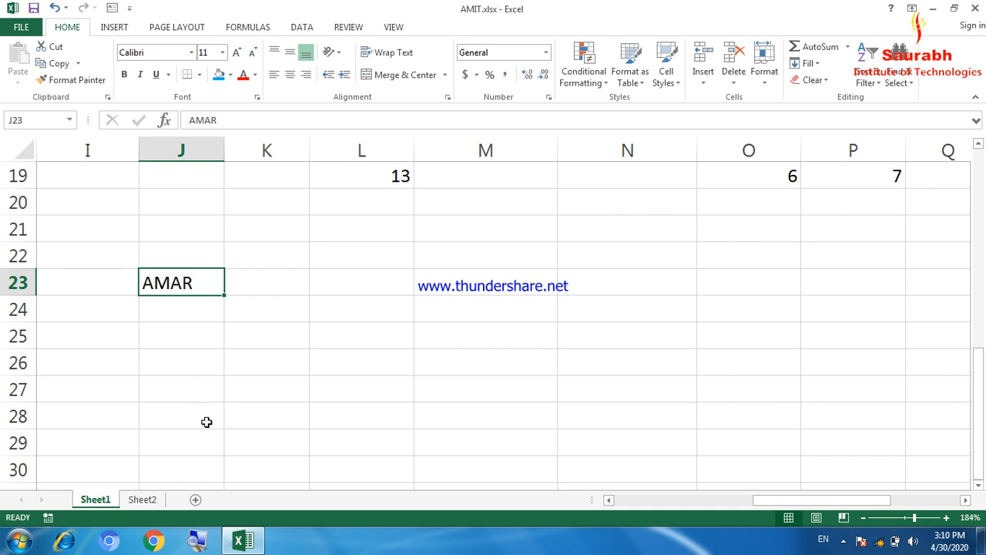
{"action": "key", "text": "ctrl+c"}
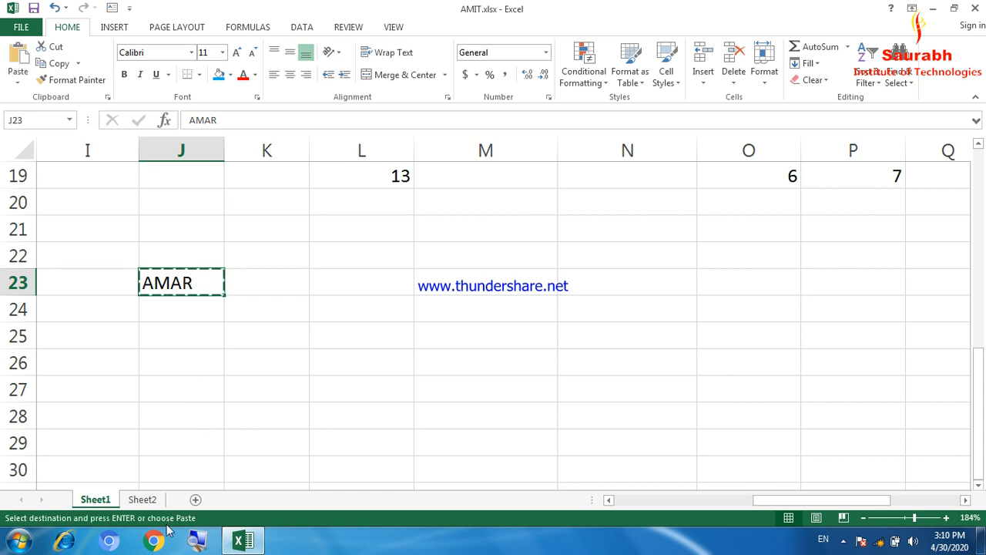
{"action": "left_click", "coordinate": [155, 500]}
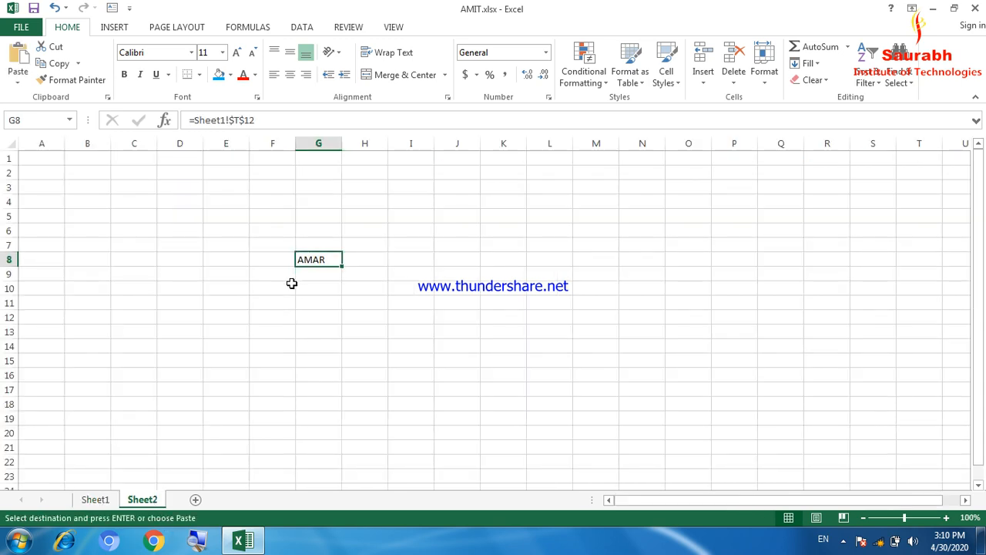
{"action": "left_click", "coordinate": [176, 271]}
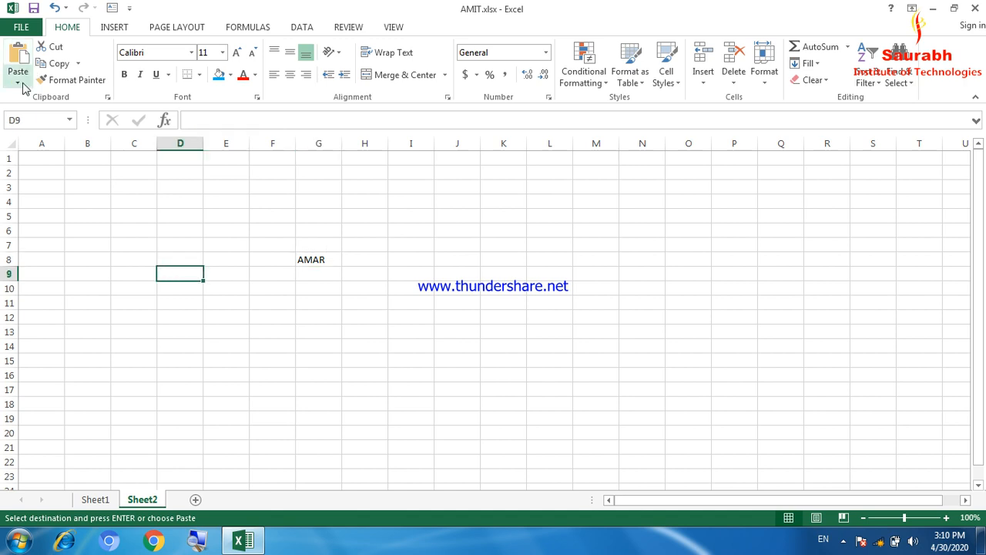
{"action": "left_click", "coordinate": [19, 82]}
{"action": "left_click", "coordinate": [56, 240]}
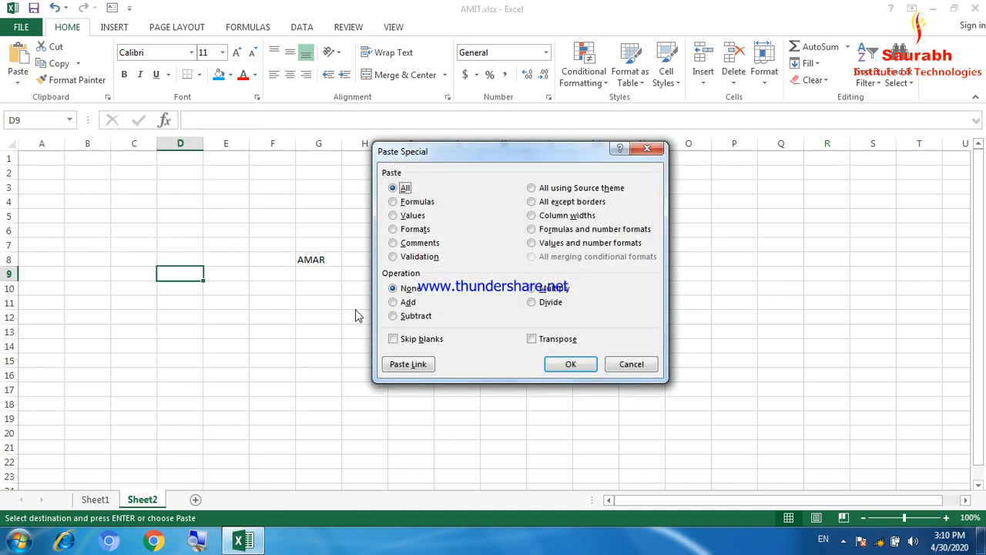
{"action": "left_click", "coordinate": [412, 364]}
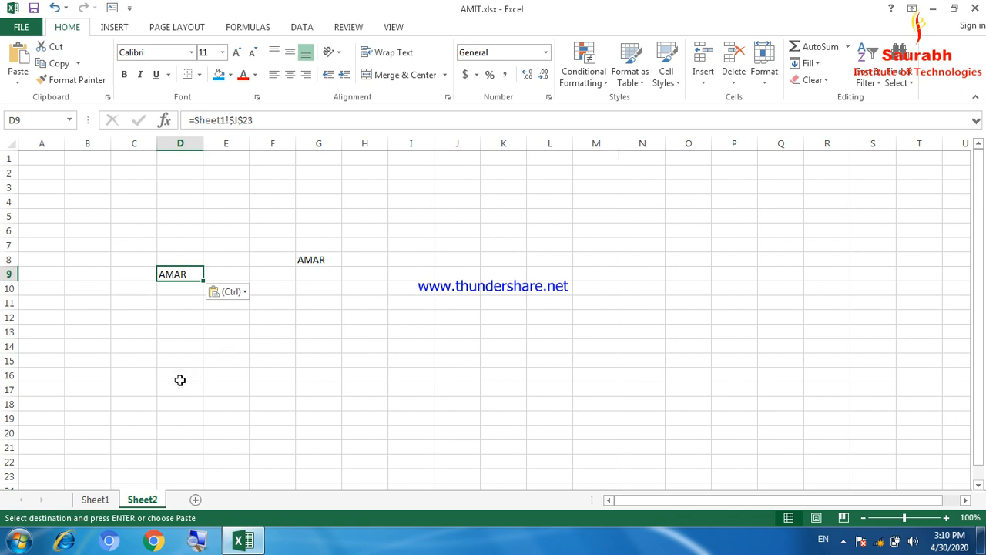
Replace the name in the linked source cell J23 on Sheet1 with a different first name.
{"action": "left_click", "coordinate": [96, 499]}
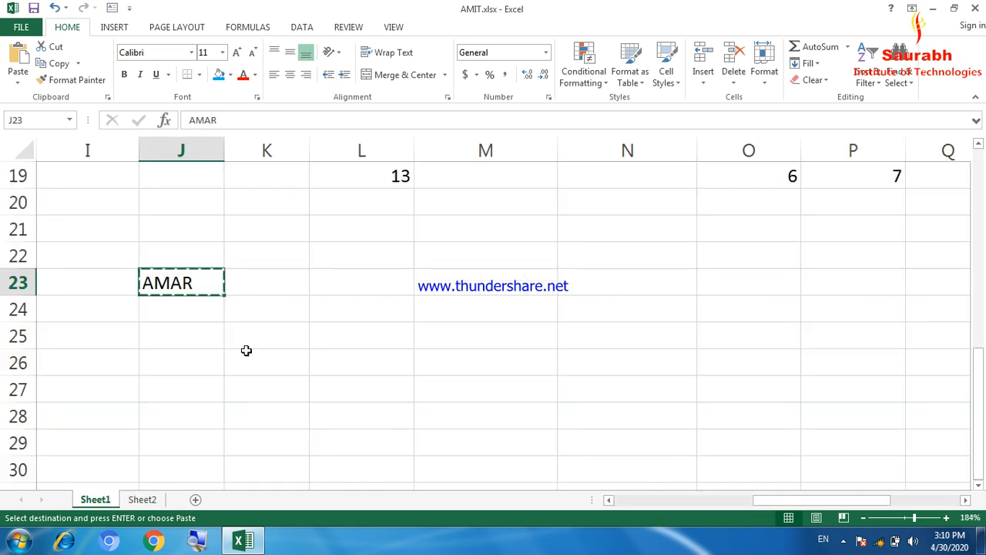
{"action": "type", "text": "AVIRAL"}
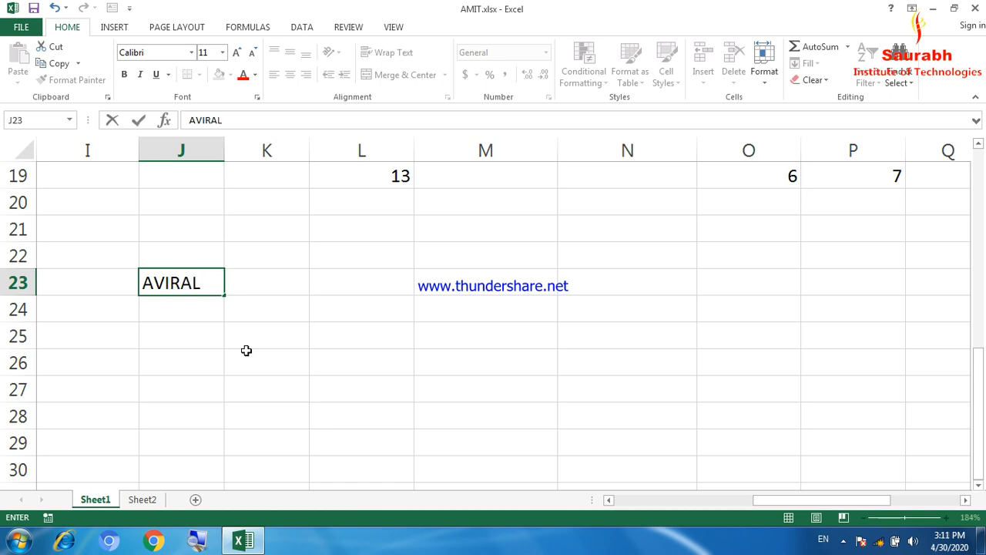
{"action": "key", "text": "Return"}
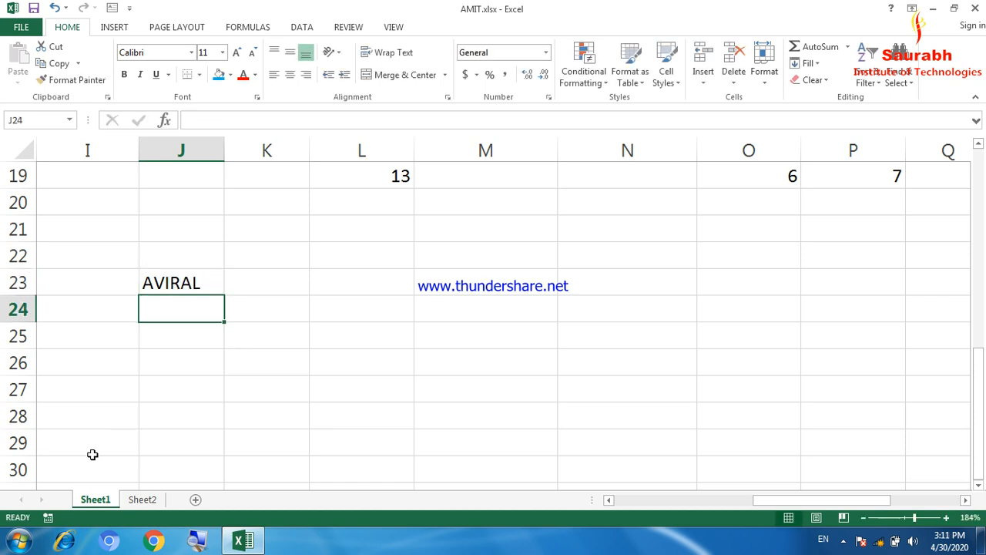
Check the linked cell D9 on Sheet2 and return to the PASTE SPECIAL table at the start of Sheet1.
{"action": "left_click", "coordinate": [144, 499]}
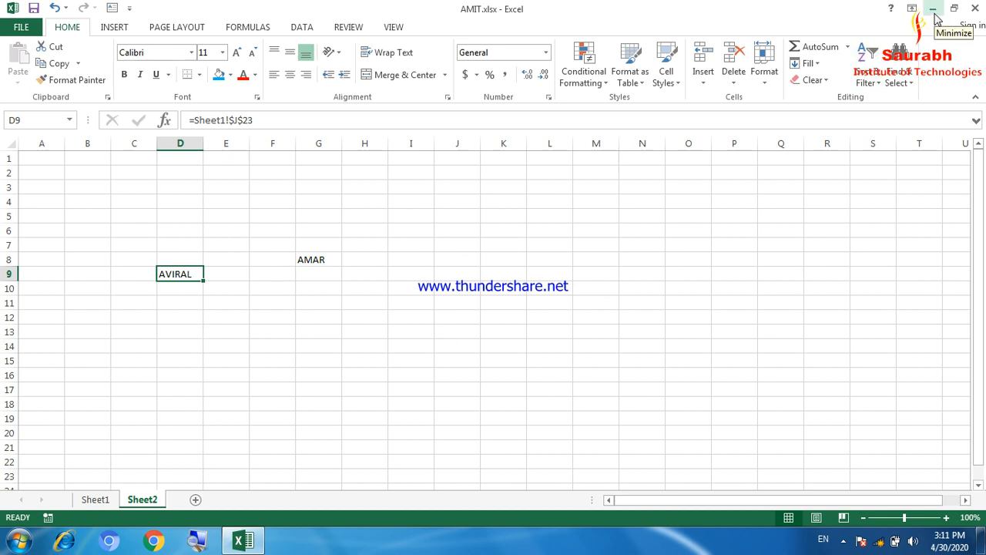
{"action": "left_click", "coordinate": [108, 497]}
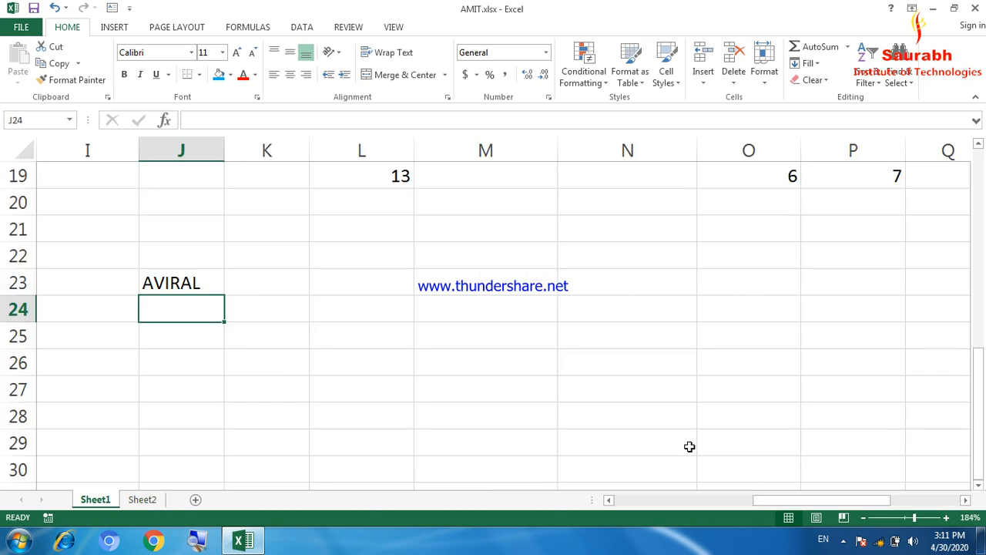
{"action": "left_click_drag", "start_coordinate": [977, 385], "coordinate": [982, 184]}
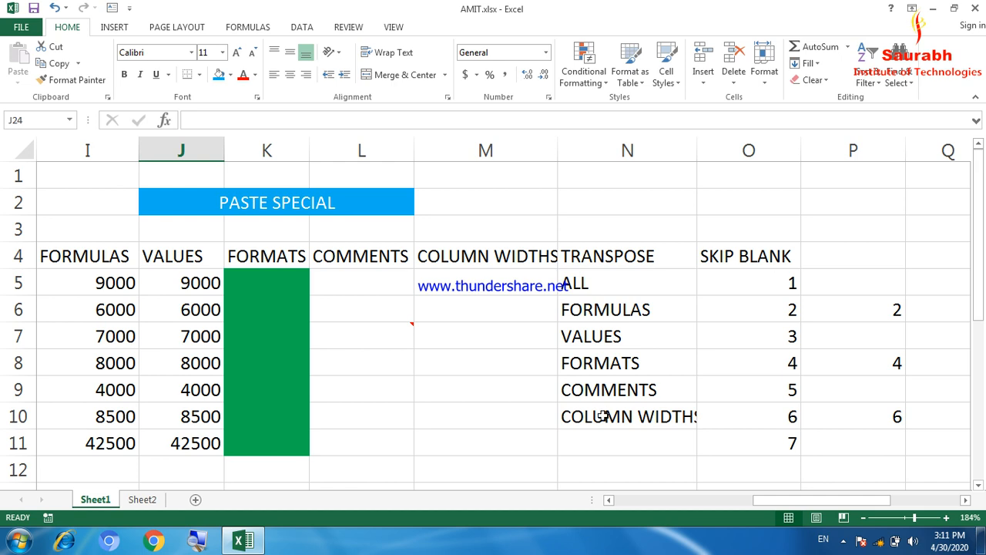